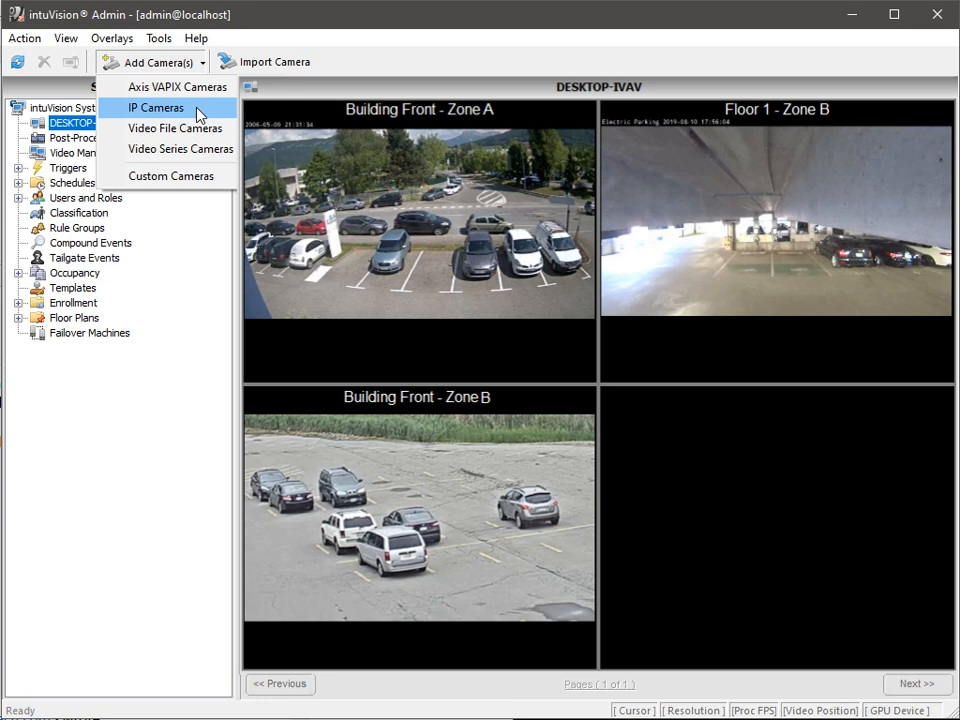
# Add the first RTSP stream from IP Cameras as a camera named 'Main Parking'
pyautogui.click(199, 110)
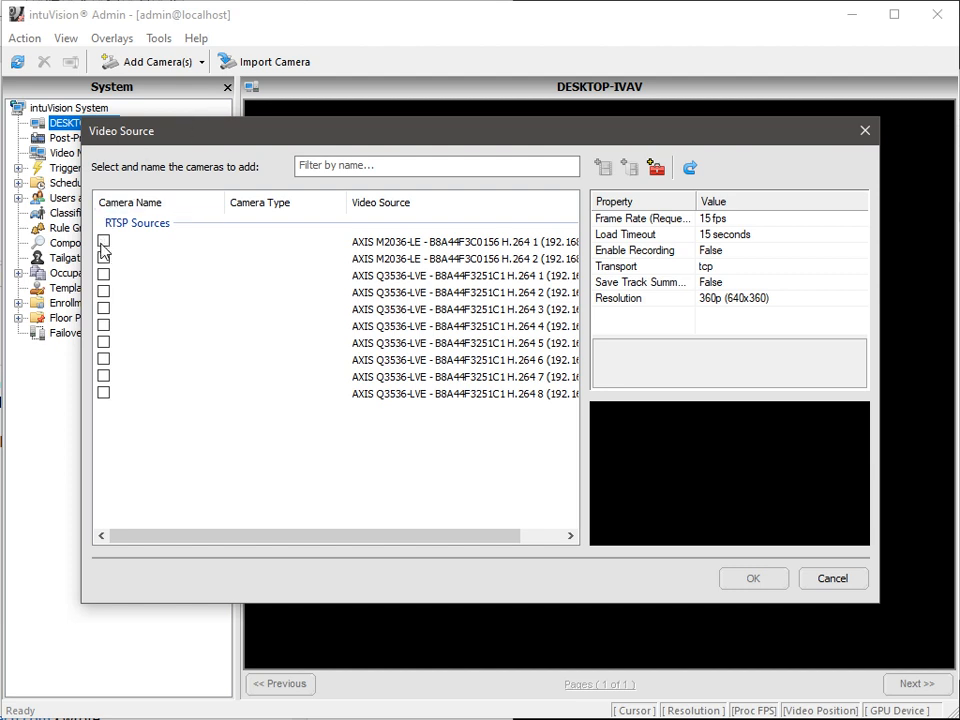
pyautogui.click(103, 242)
pyautogui.write('Mai')
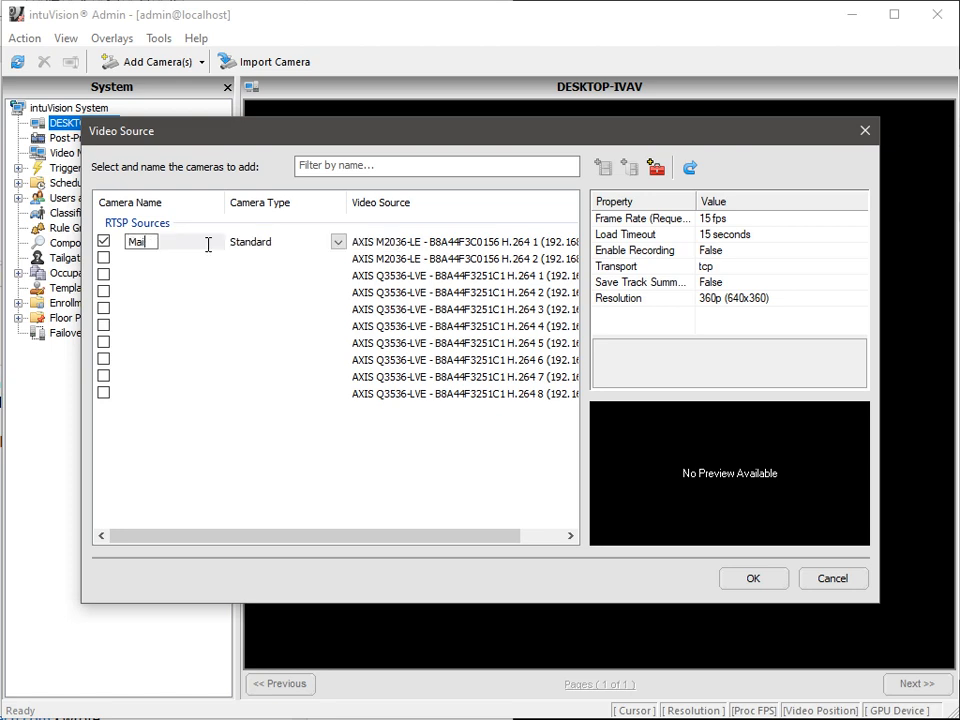
pyautogui.write('n Parking')
pyautogui.click(753, 578)
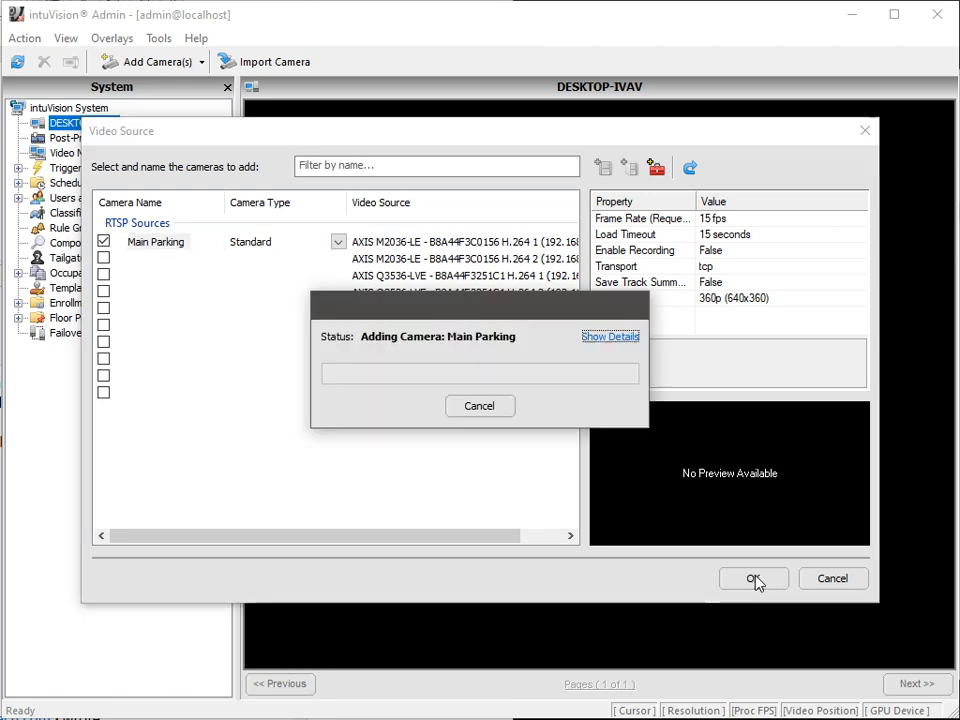
# Enter the camera's username and password and acknowledge that the cameras were added
pyautogui.write('root')
pyautogui.press('Tab')
pyautogui.write('pass')
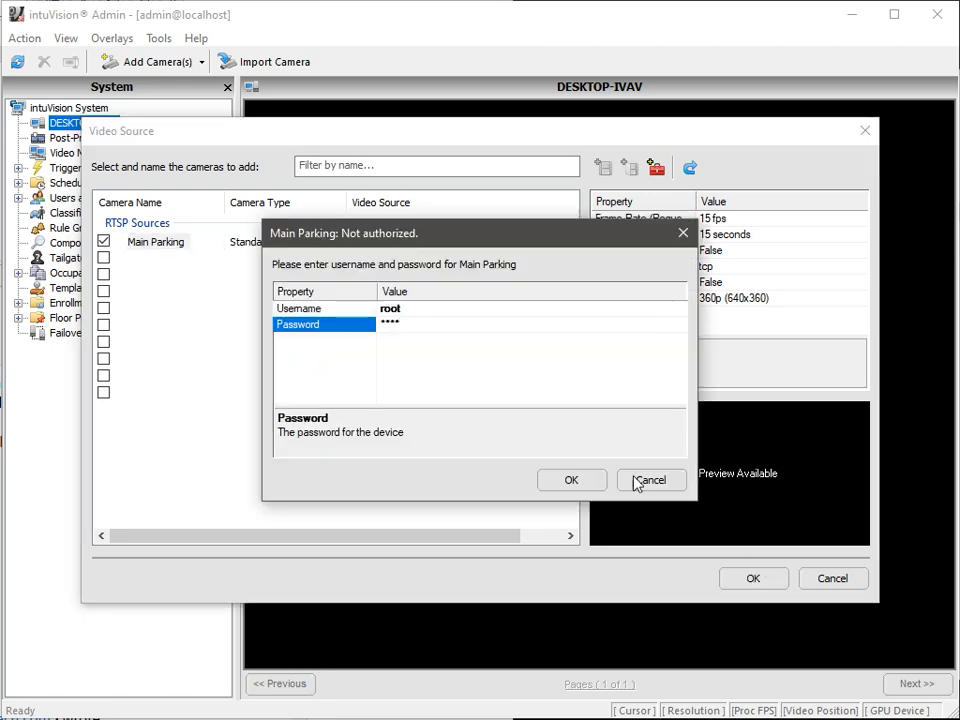
pyautogui.click(583, 480)
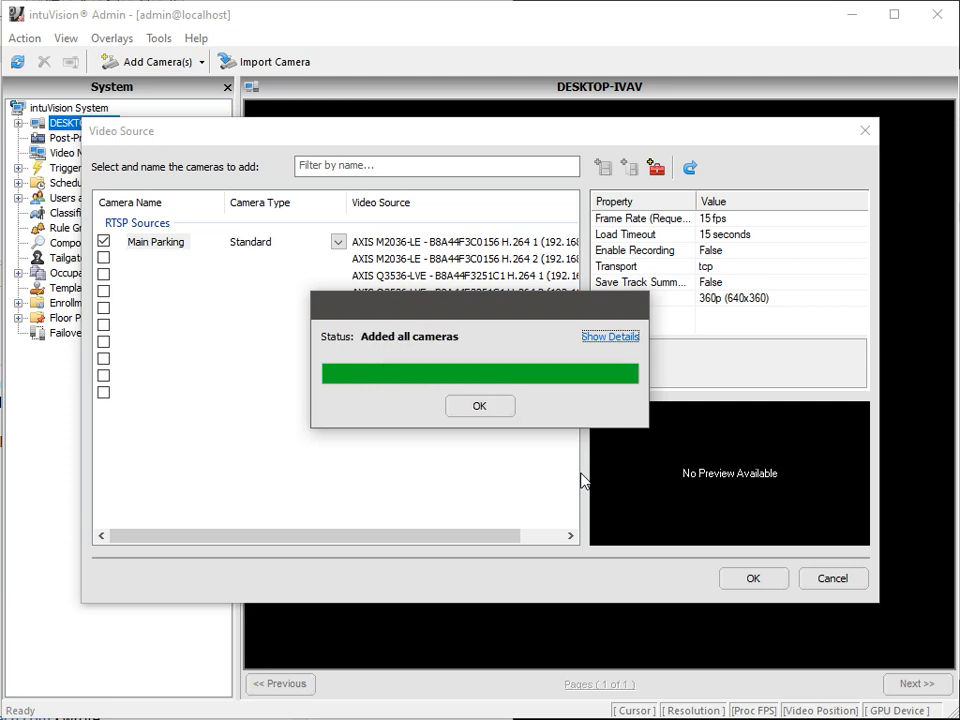
pyautogui.click(455, 403)
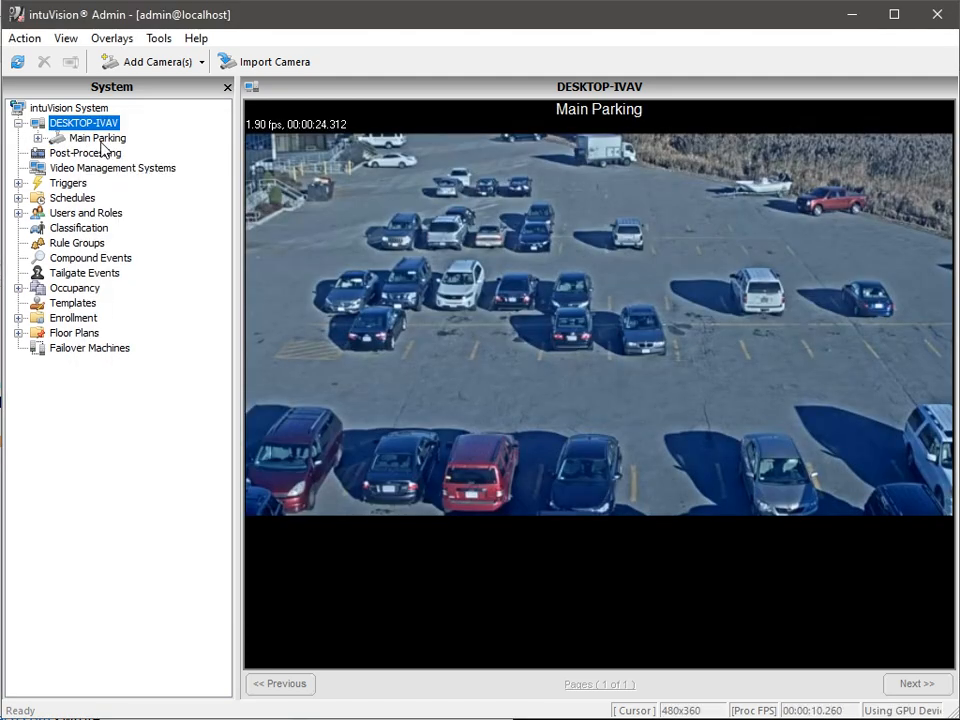
# Review Main Parking's Detection and Tracking and Advanced settings, then list the event rule categories
pyautogui.click(101, 141)
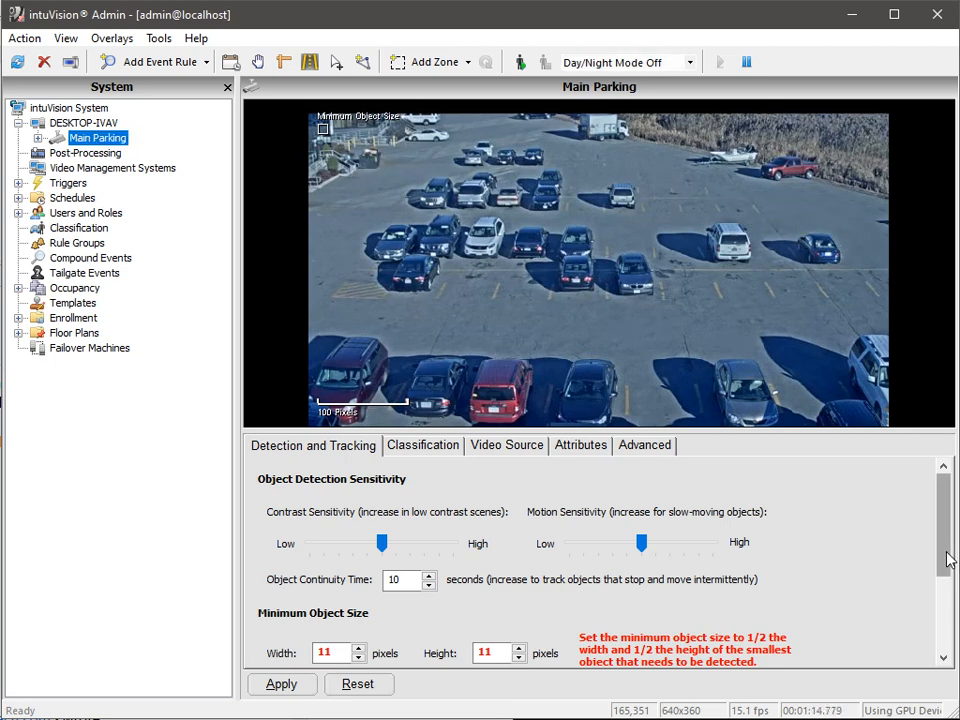
pyautogui.moveTo(945, 559); pyautogui.dragTo(949, 624)
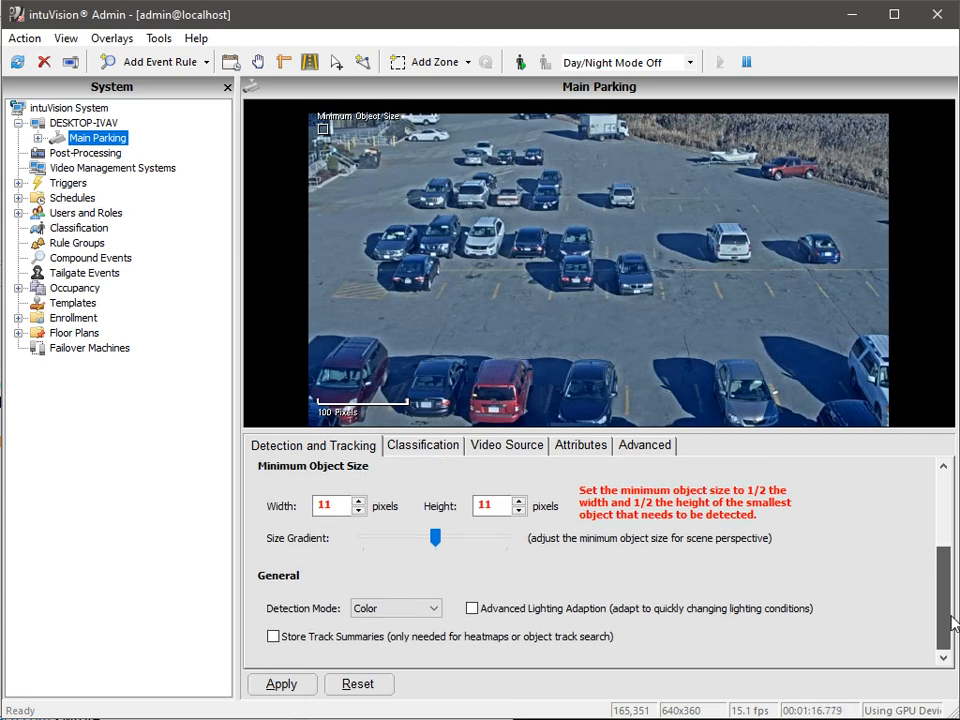
pyautogui.click(652, 452)
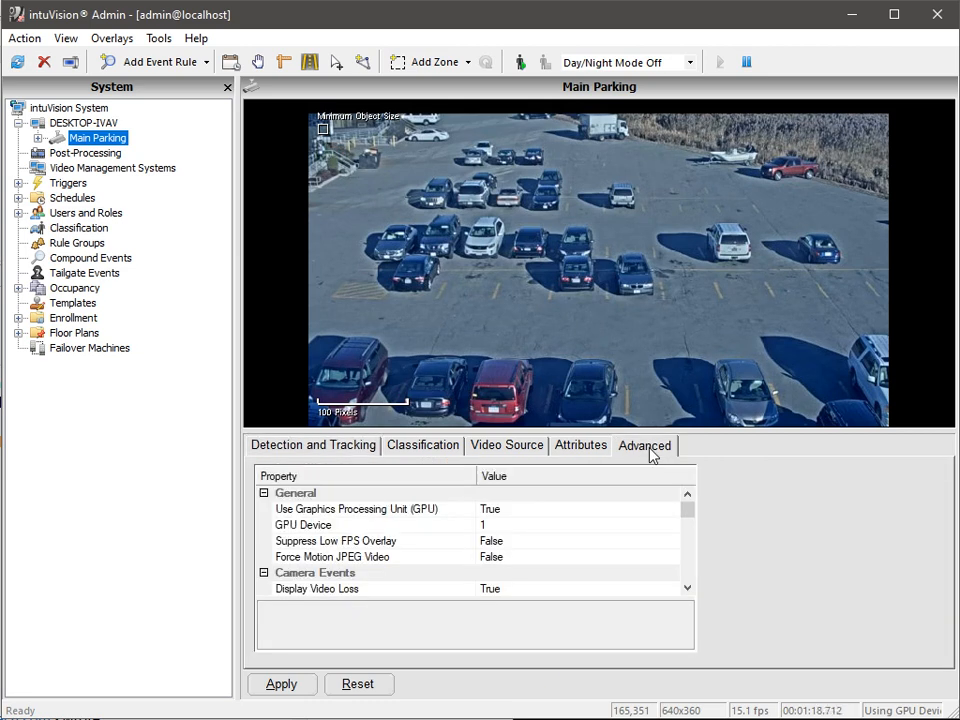
pyautogui.moveTo(689, 514); pyautogui.dragTo(692, 538)
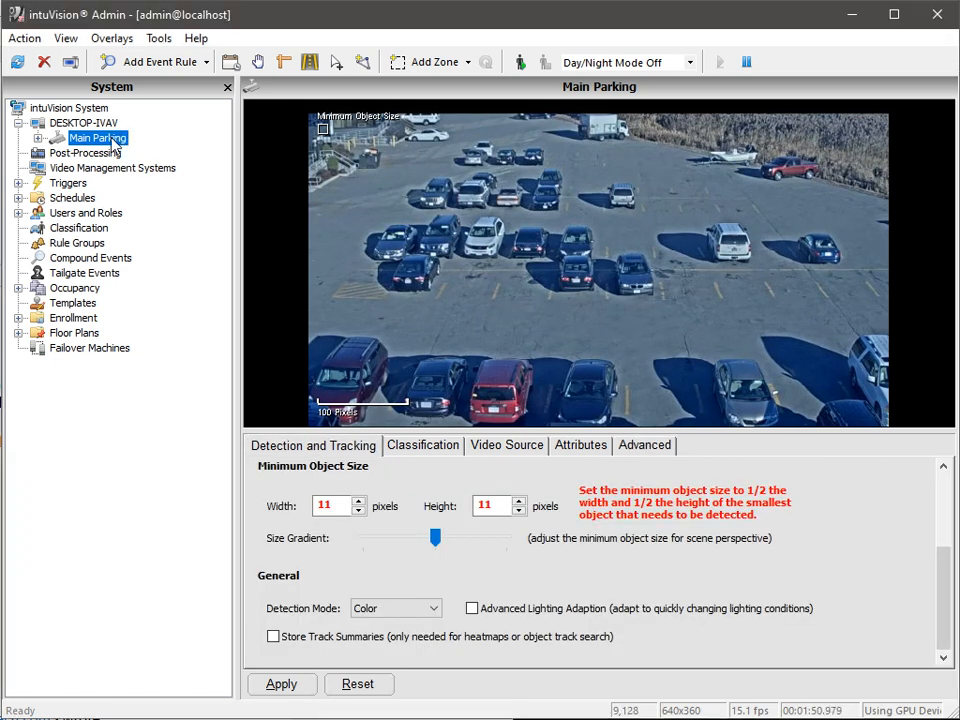
pyautogui.click(195, 64)
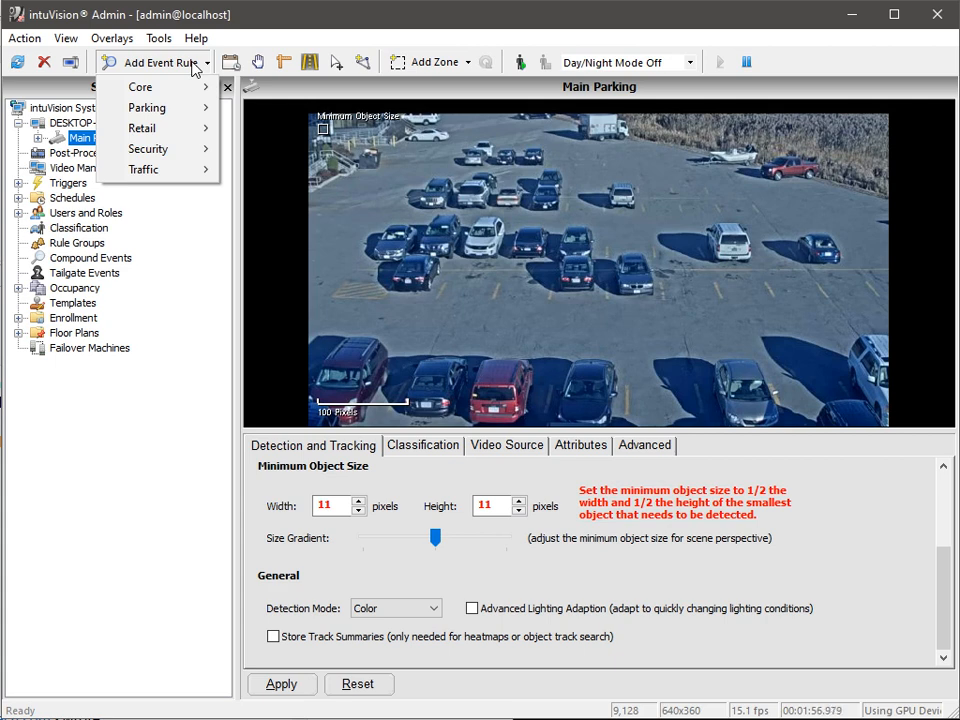
# Create a Parking > Parking Spot Occupancy rule named 'East Lot Occupancy' and select it
pyautogui.moveTo(181, 112)
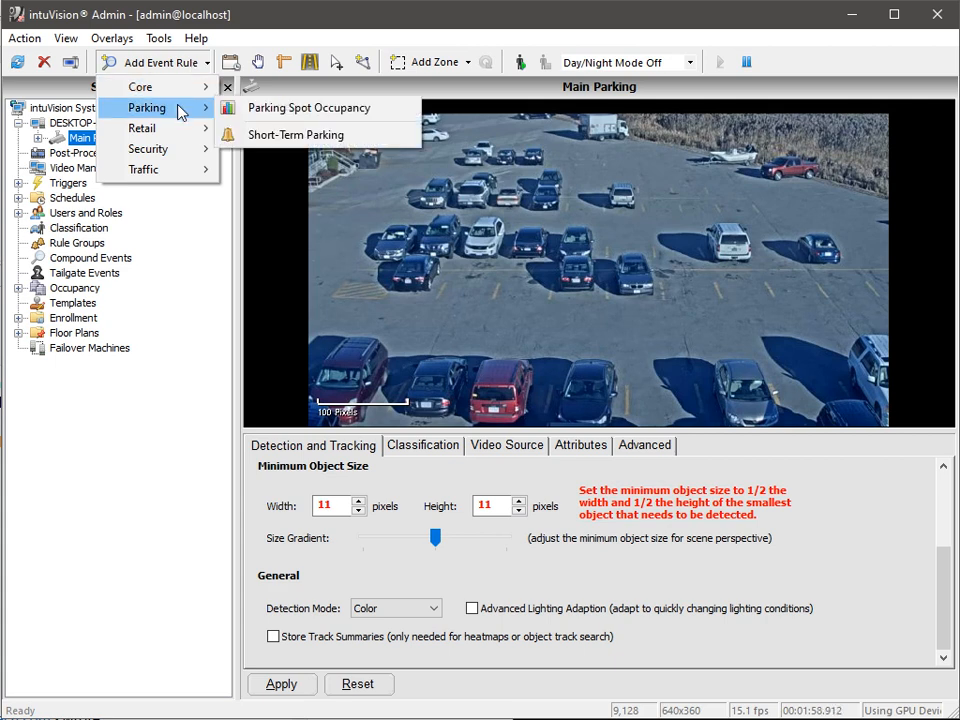
pyautogui.click(378, 122)
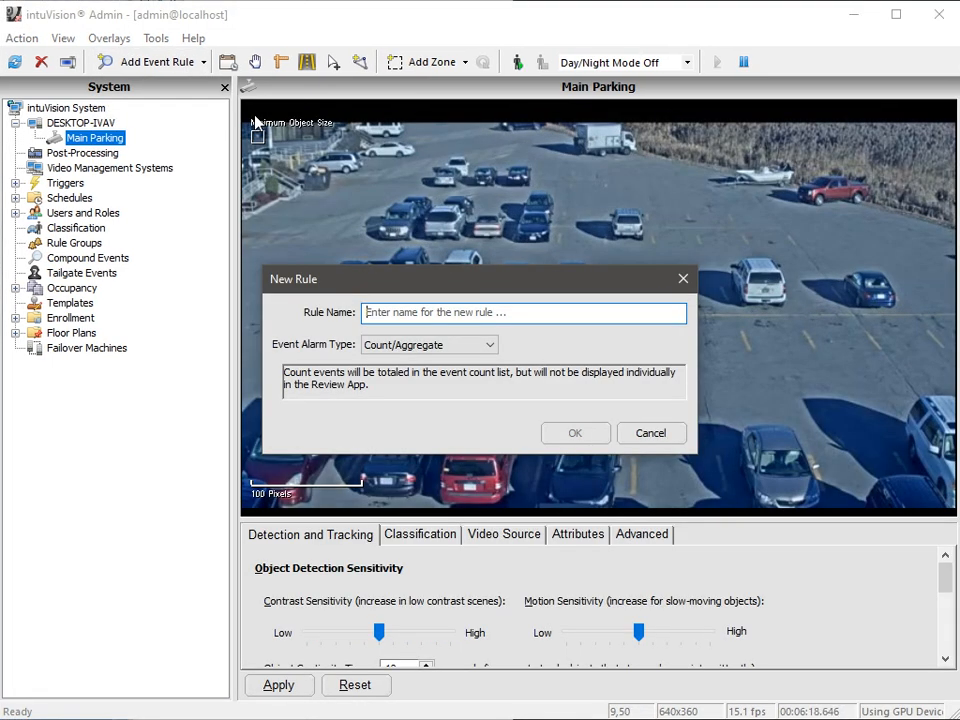
pyautogui.write('East Lot ')
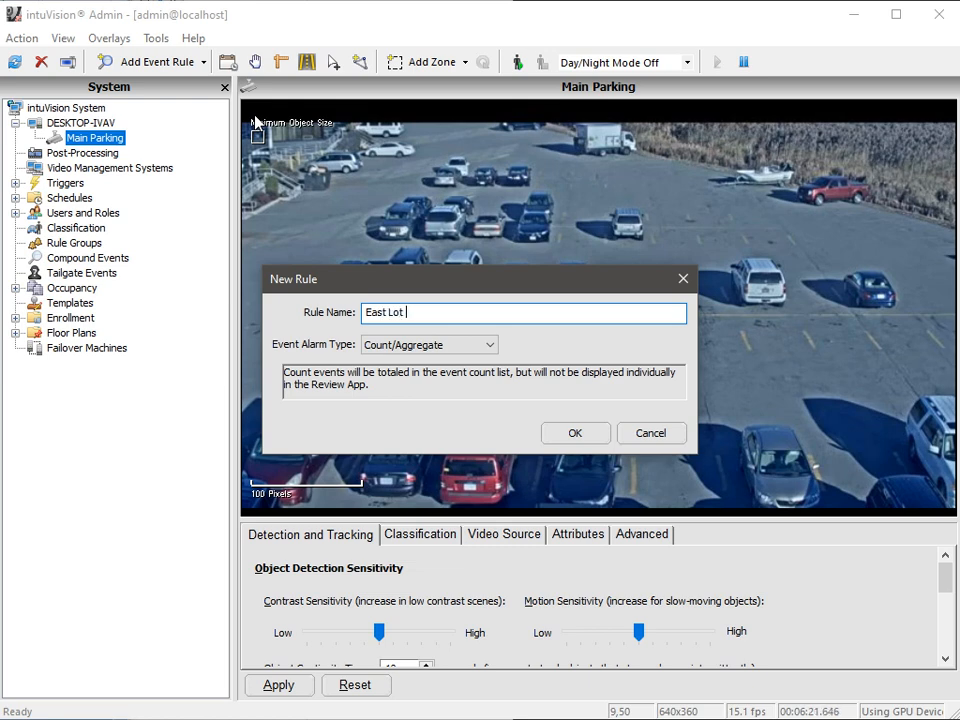
pyautogui.write('Occupancy')
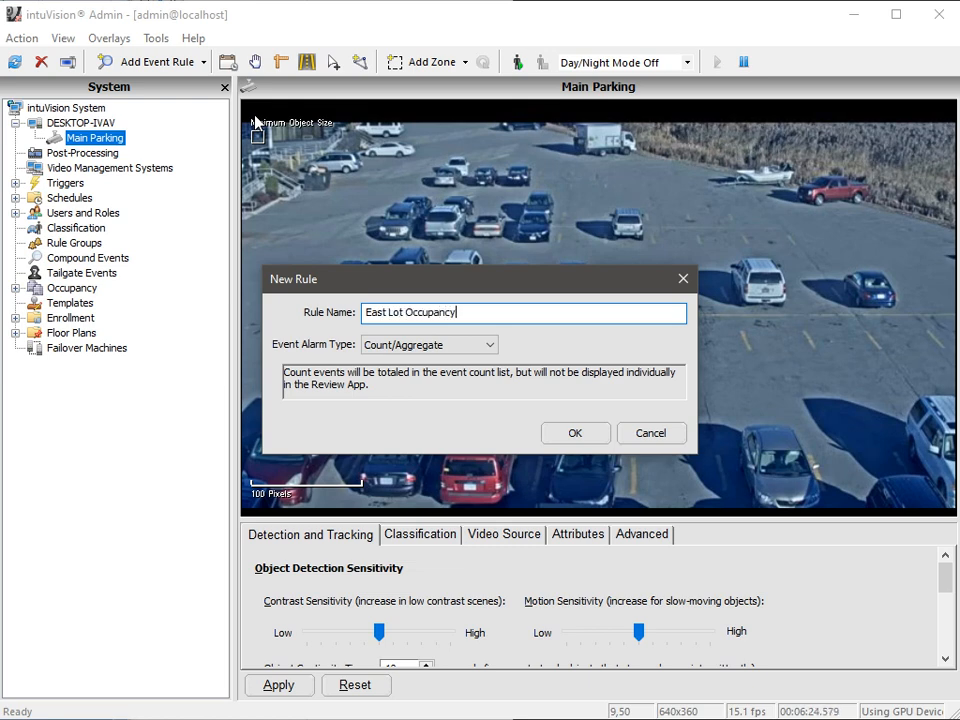
pyautogui.click(576, 434)
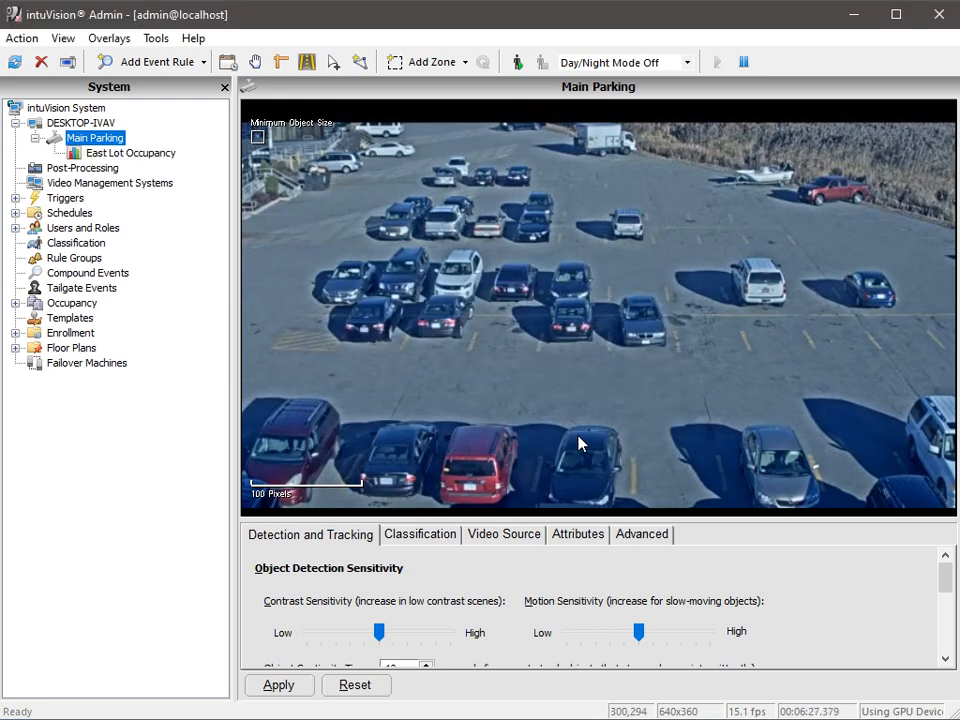
pyautogui.click(145, 155)
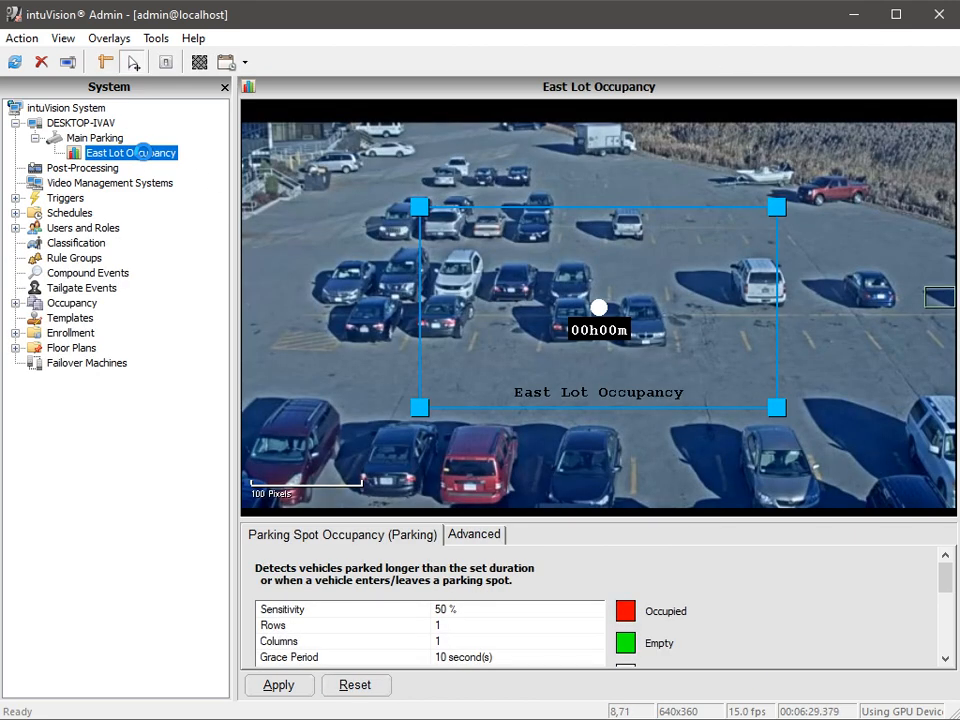
# Set the occupancy grid to 2 rows and 10 columns
pyautogui.click(428, 626)
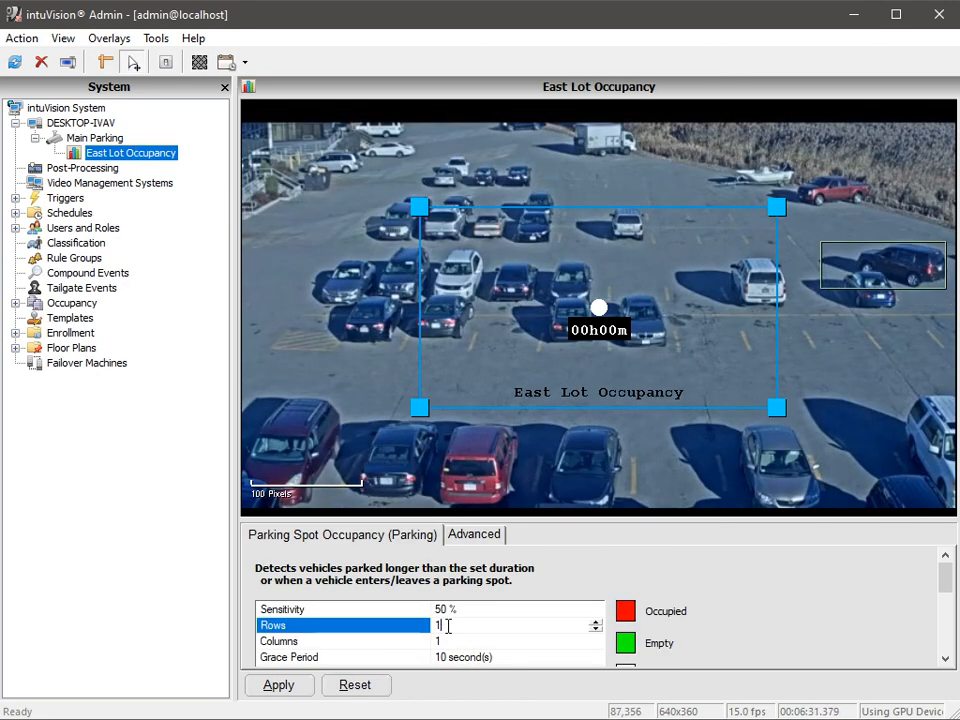
pyautogui.write('2')
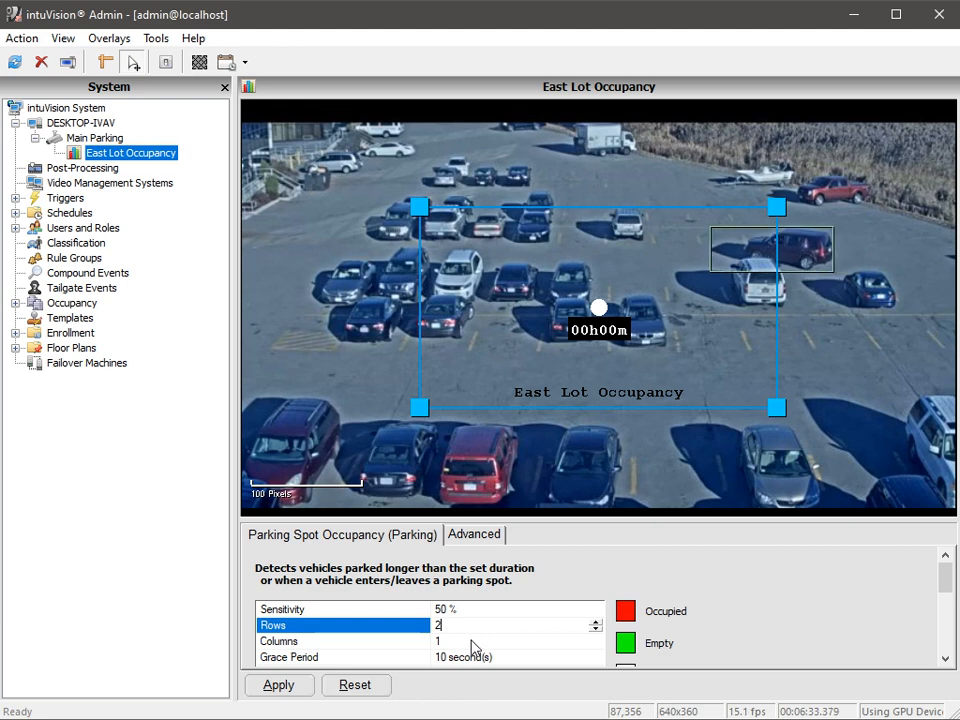
pyautogui.click(475, 645)
pyautogui.write('0')
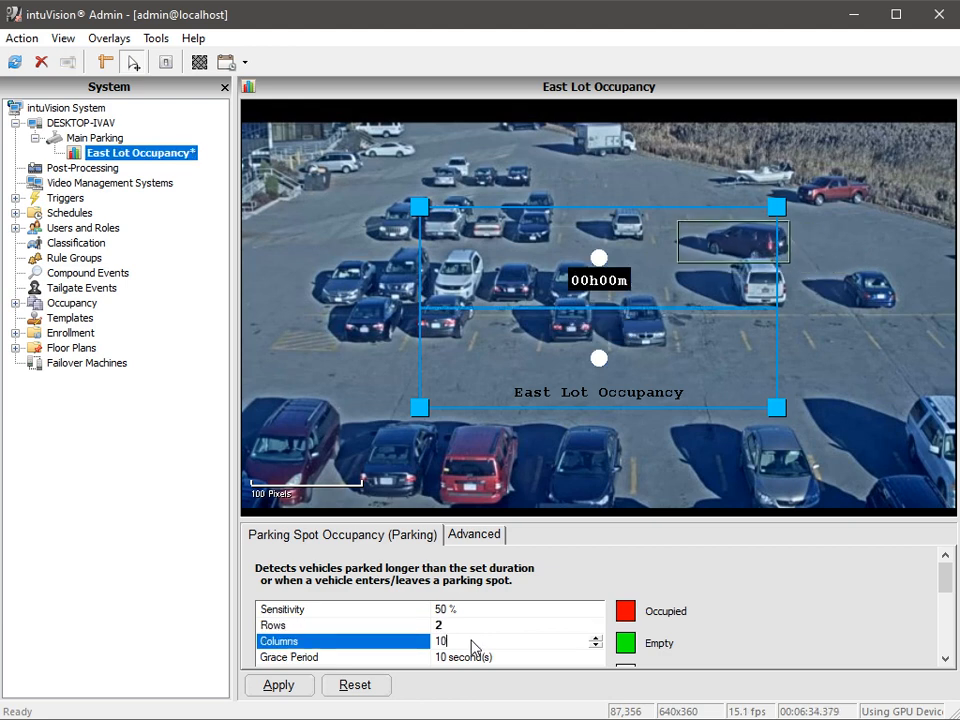
pyautogui.click(411, 658)
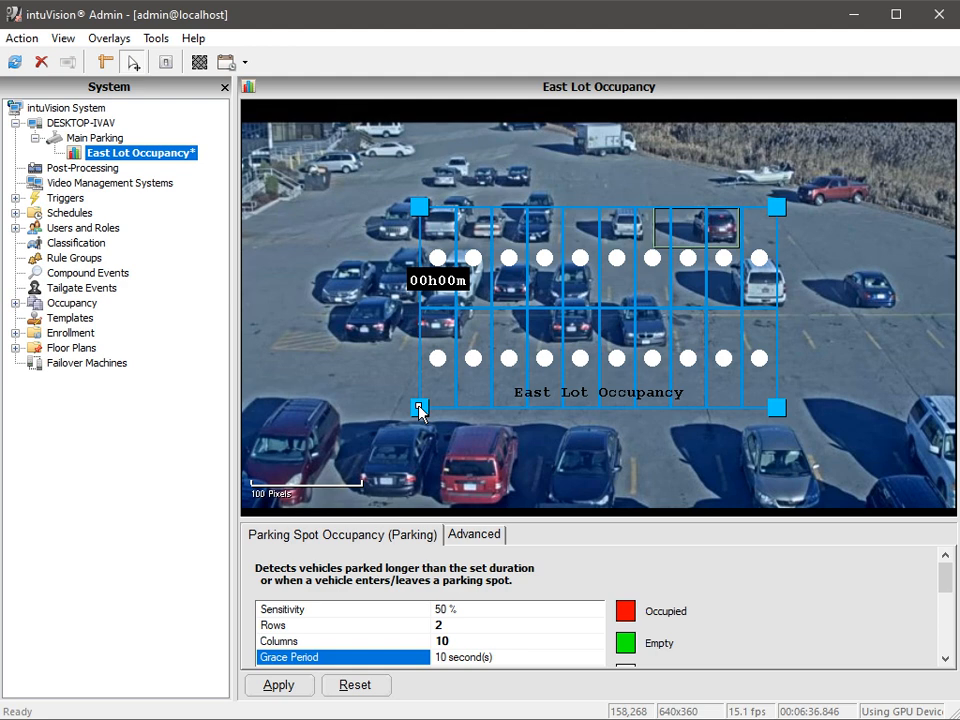
# Drag the grid's four corners onto the parked-car row and apply the reshaped zone
pyautogui.moveTo(419, 408); pyautogui.dragTo(280, 347)
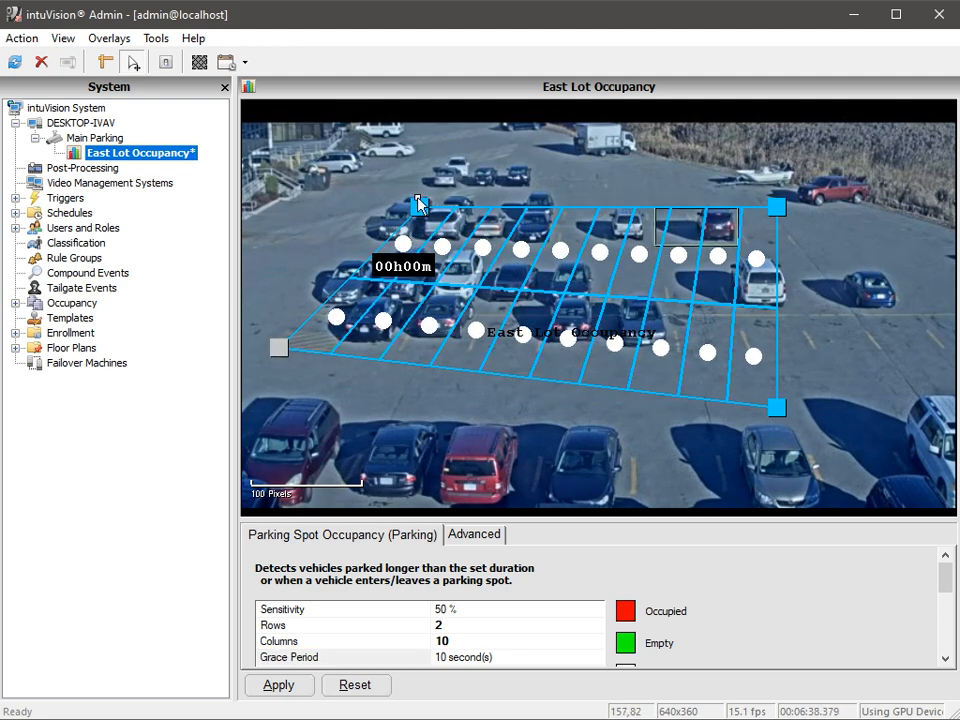
pyautogui.moveTo(419, 205); pyautogui.dragTo(339, 254)
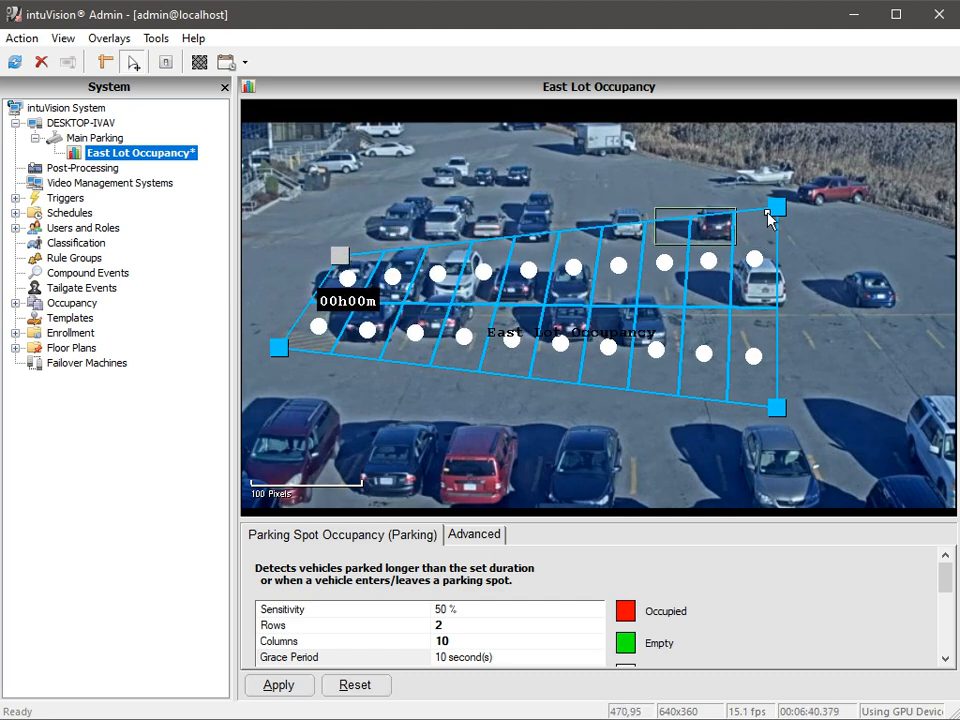
pyautogui.moveTo(770, 218); pyautogui.dragTo(886, 272)
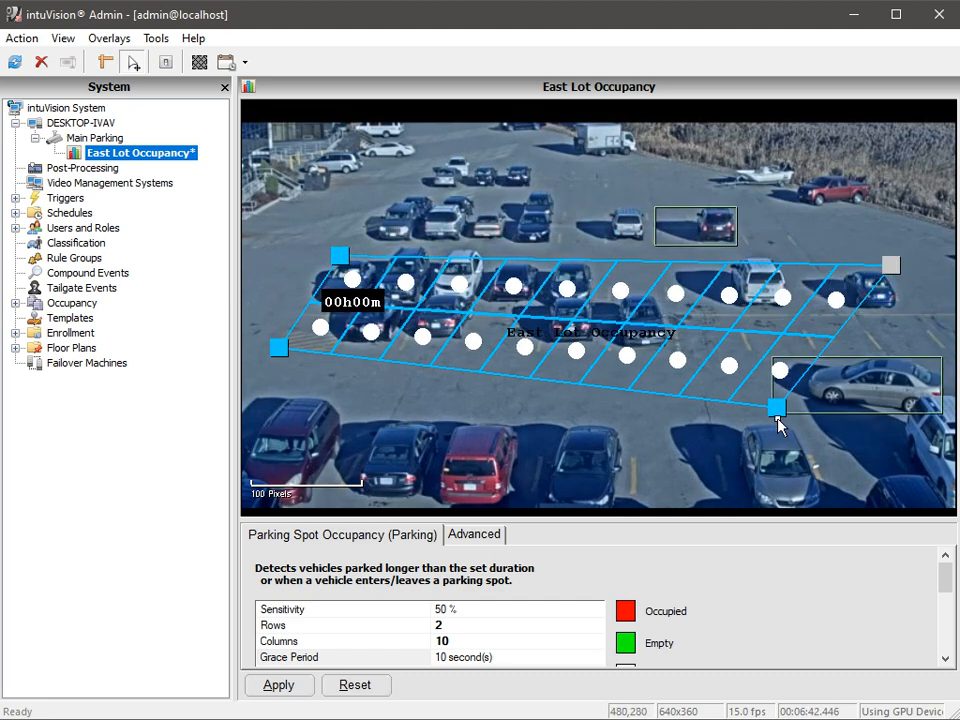
pyautogui.moveTo(777, 418); pyautogui.dragTo(949, 354)
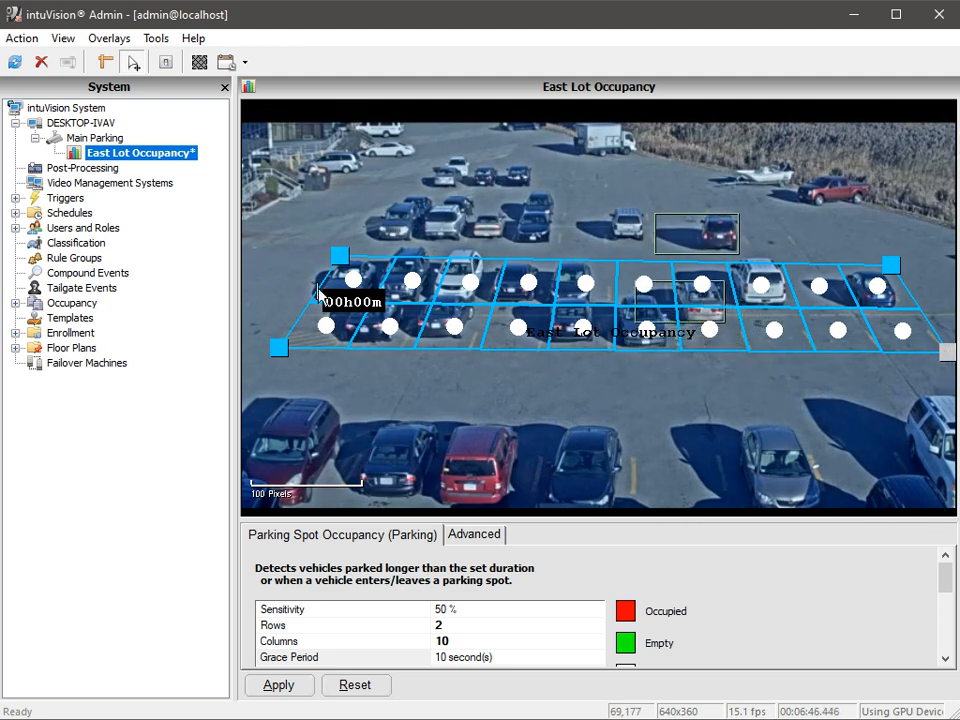
pyautogui.moveTo(339, 255); pyautogui.dragTo(330, 251)
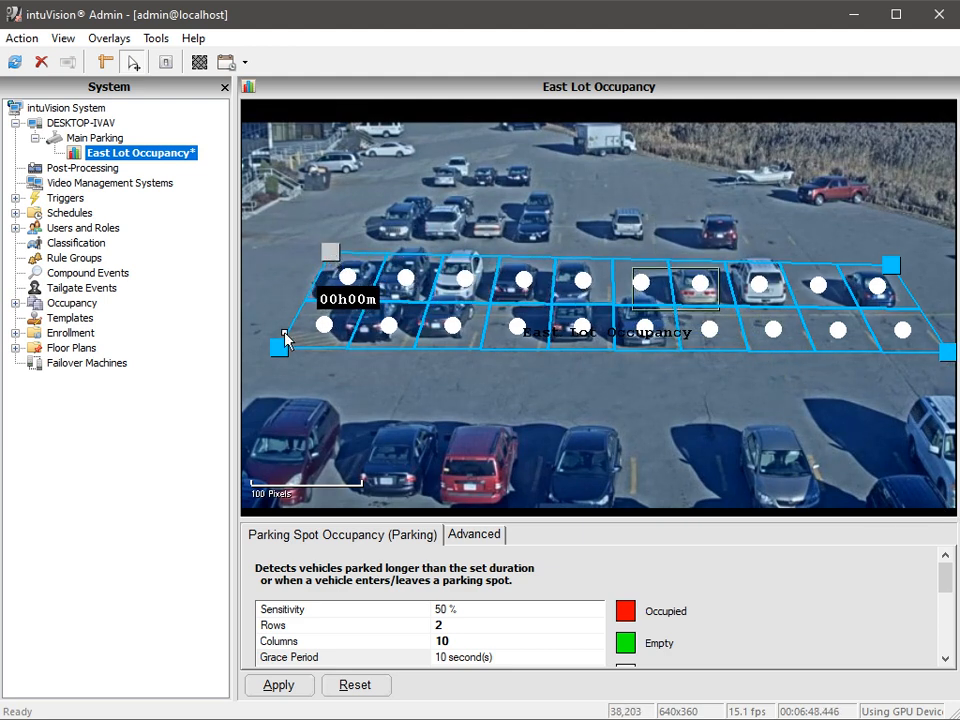
pyautogui.moveTo(285, 338); pyautogui.dragTo(271, 347)
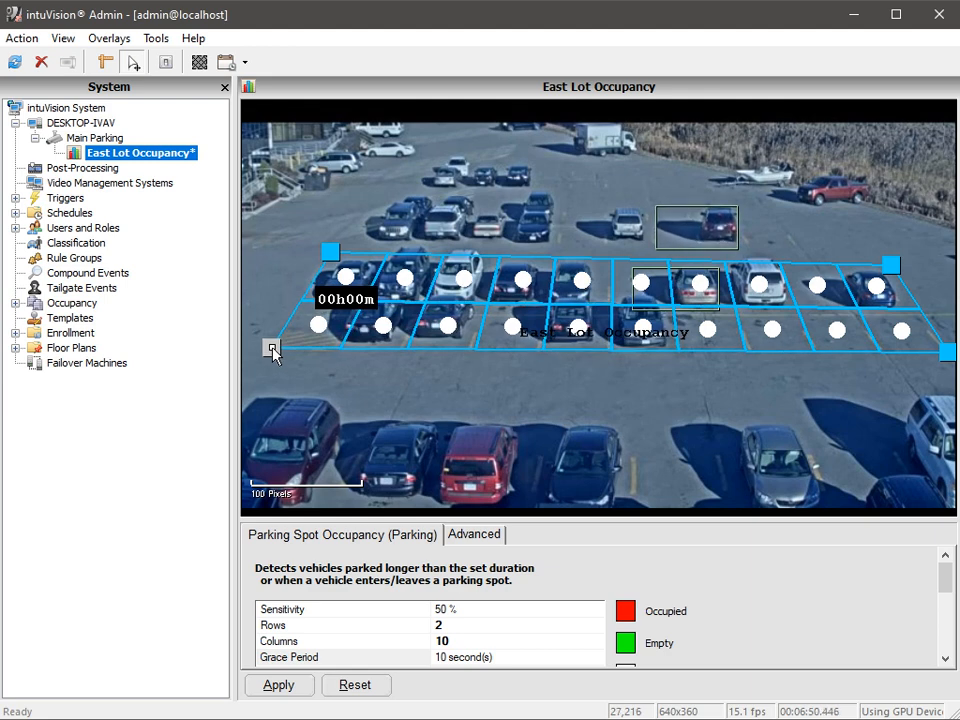
pyautogui.click(293, 686)
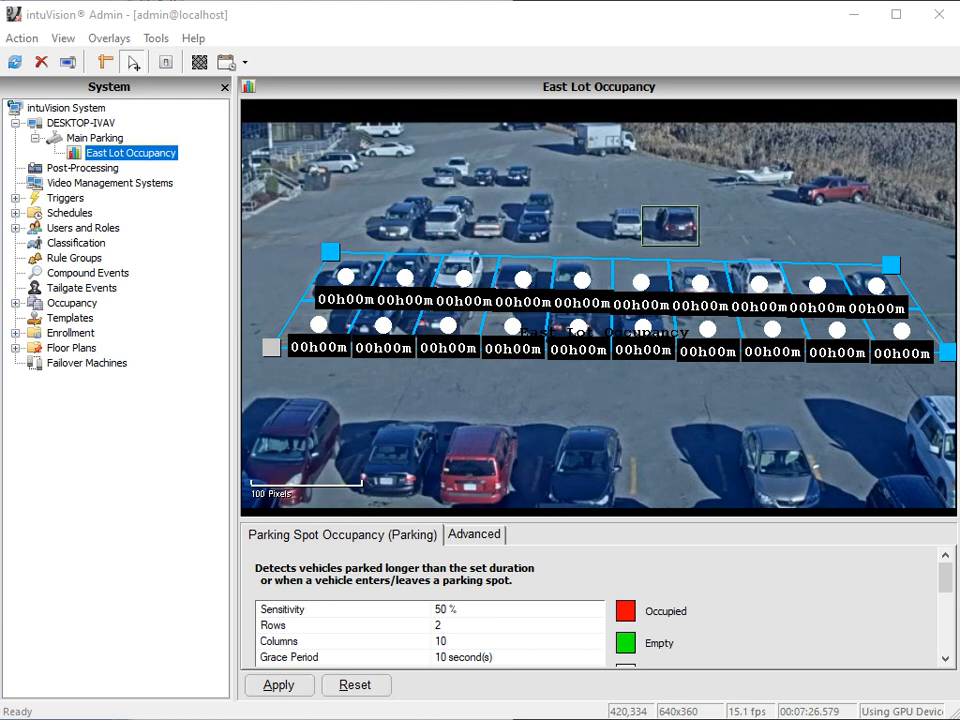
# Start a 30-minute classification sample collection from Main Parking's Classification settings
pyautogui.click(95, 138)
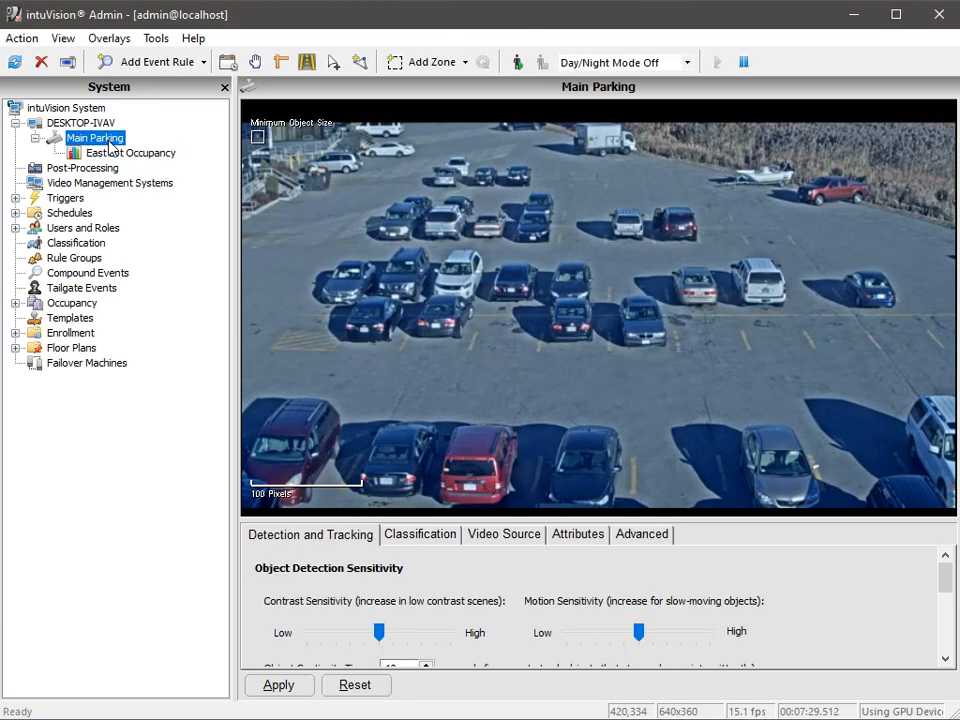
pyautogui.click(420, 534)
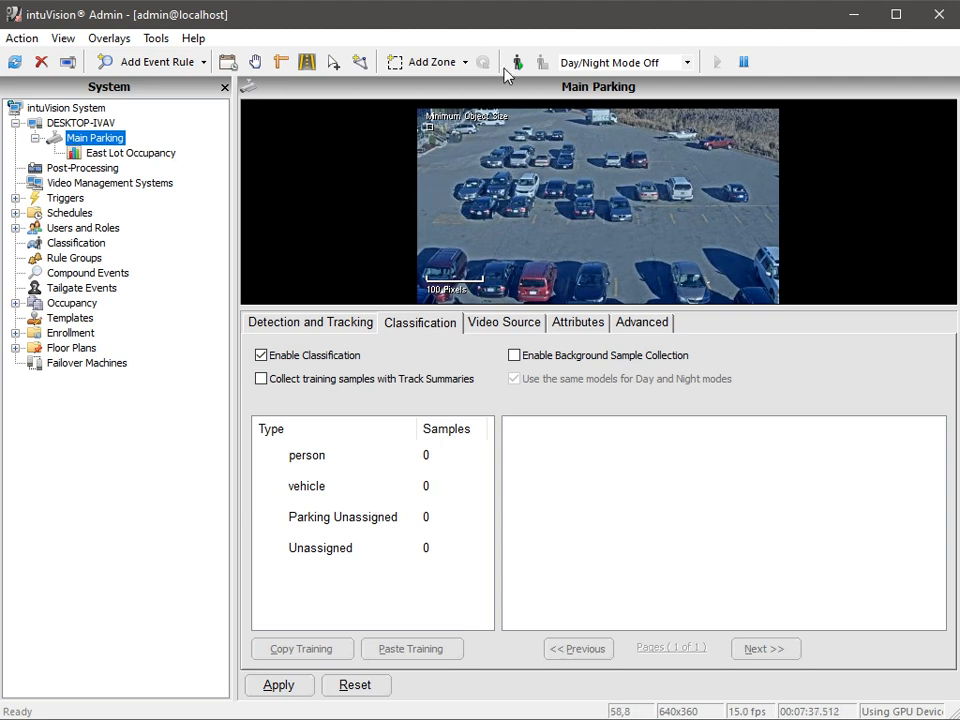
pyautogui.click(517, 62)
pyautogui.click(580, 103)
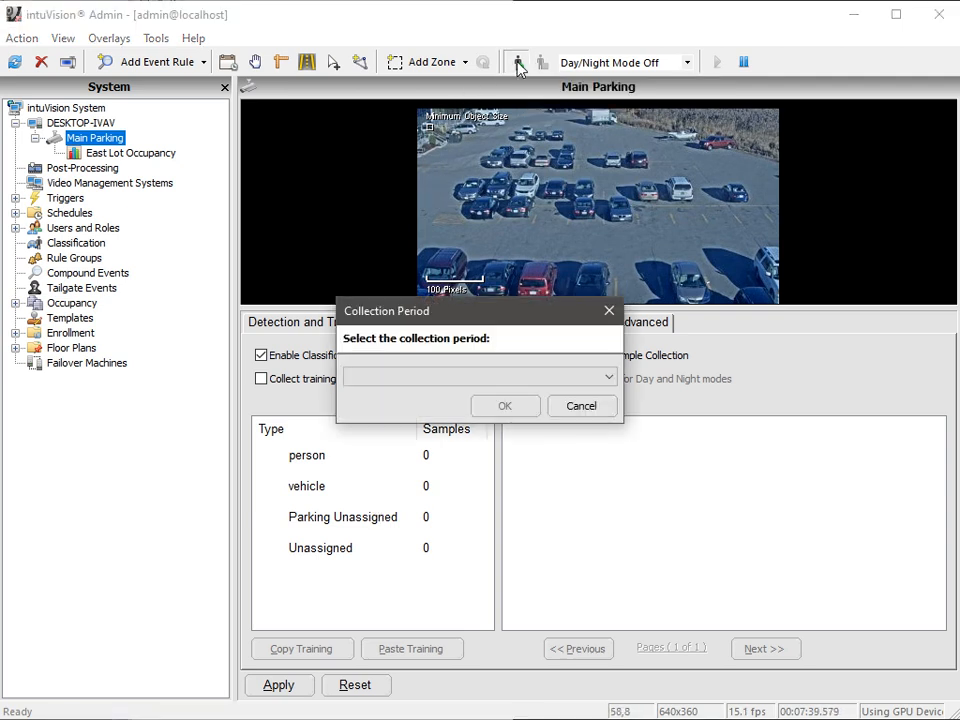
pyautogui.click(489, 376)
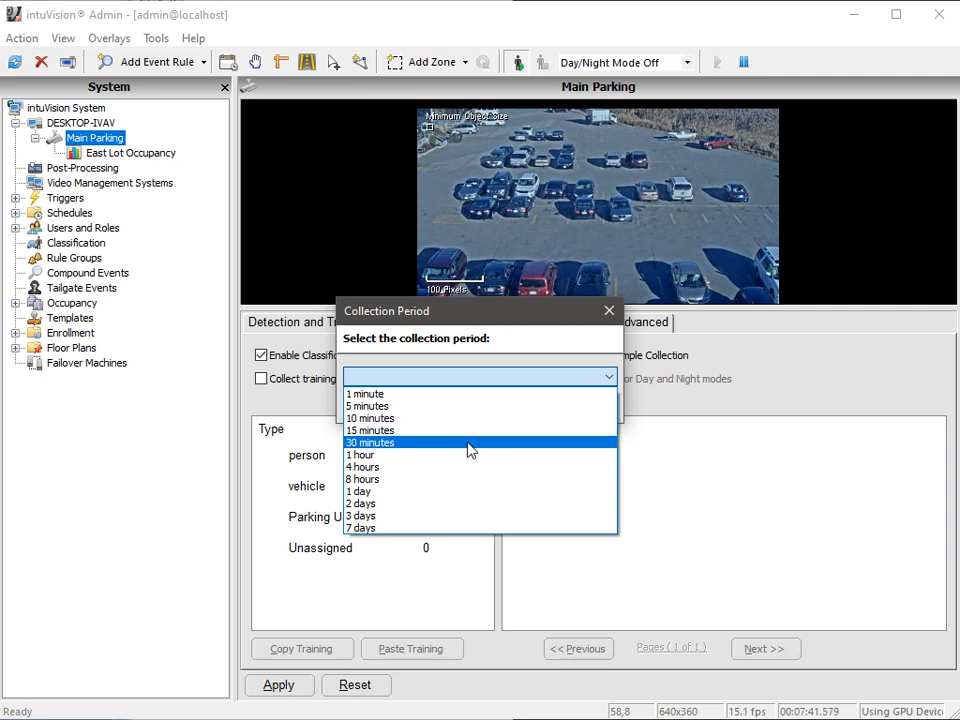
pyautogui.click(467, 443)
pyautogui.click(504, 410)
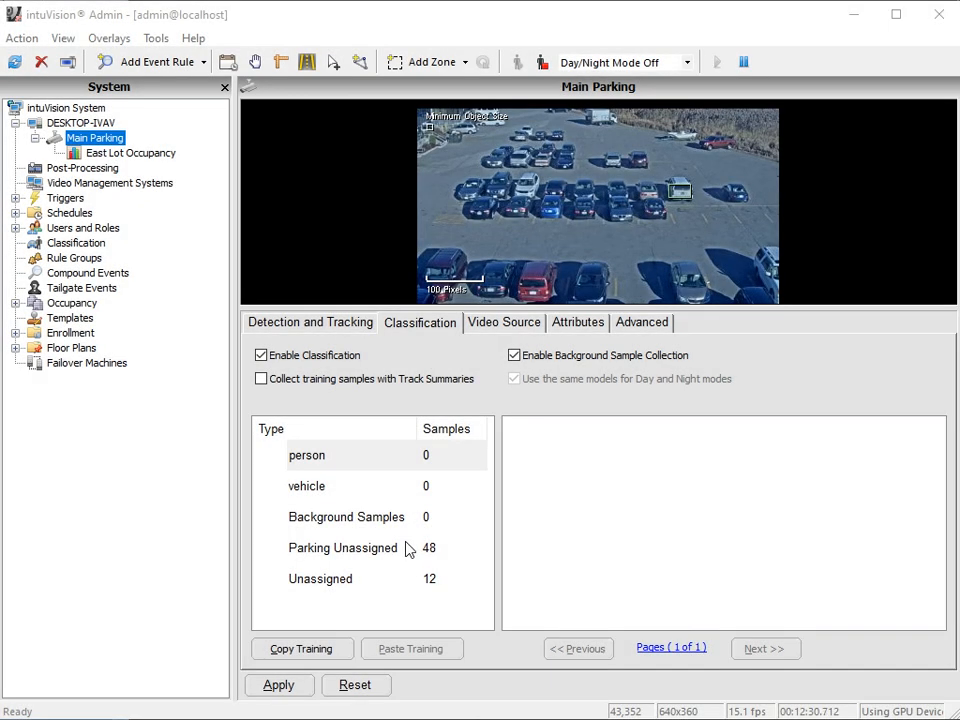
# Show the Parking Unassigned samples and assign the 05:01:56 and 05:01:51 PM strips to vehicle
pyautogui.click(407, 548)
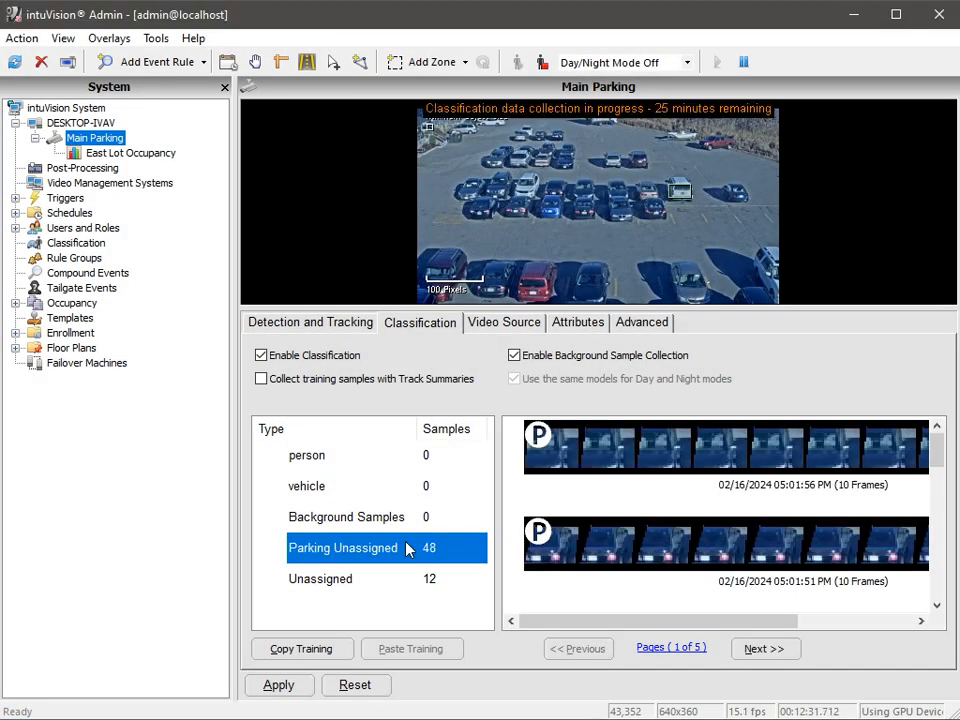
pyautogui.click(657, 462)
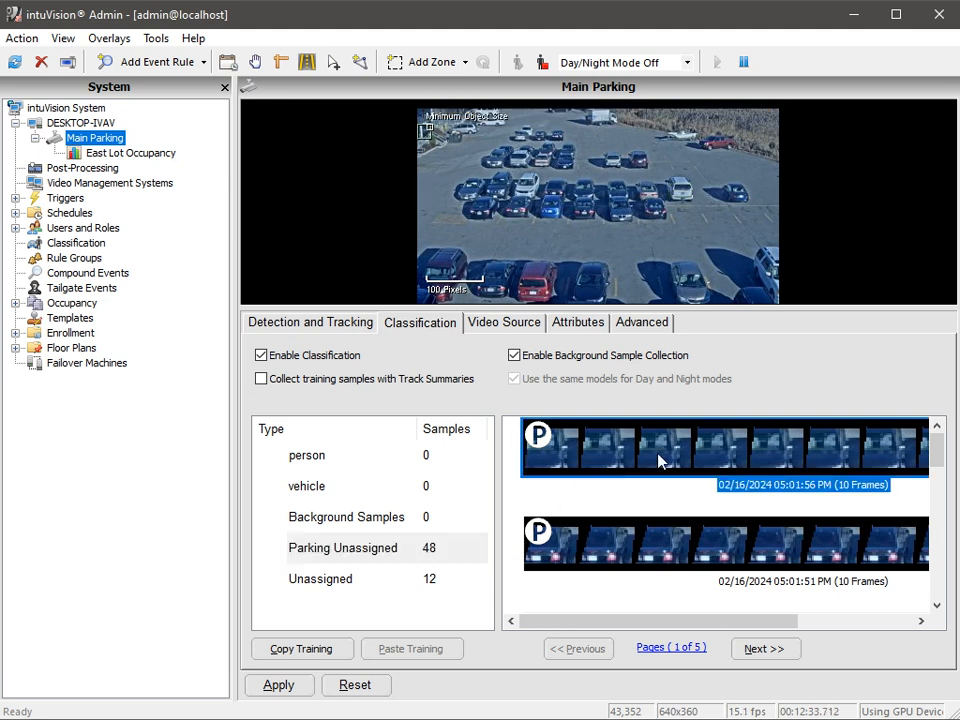
pyautogui.click(422, 455)
pyautogui.click(390, 486)
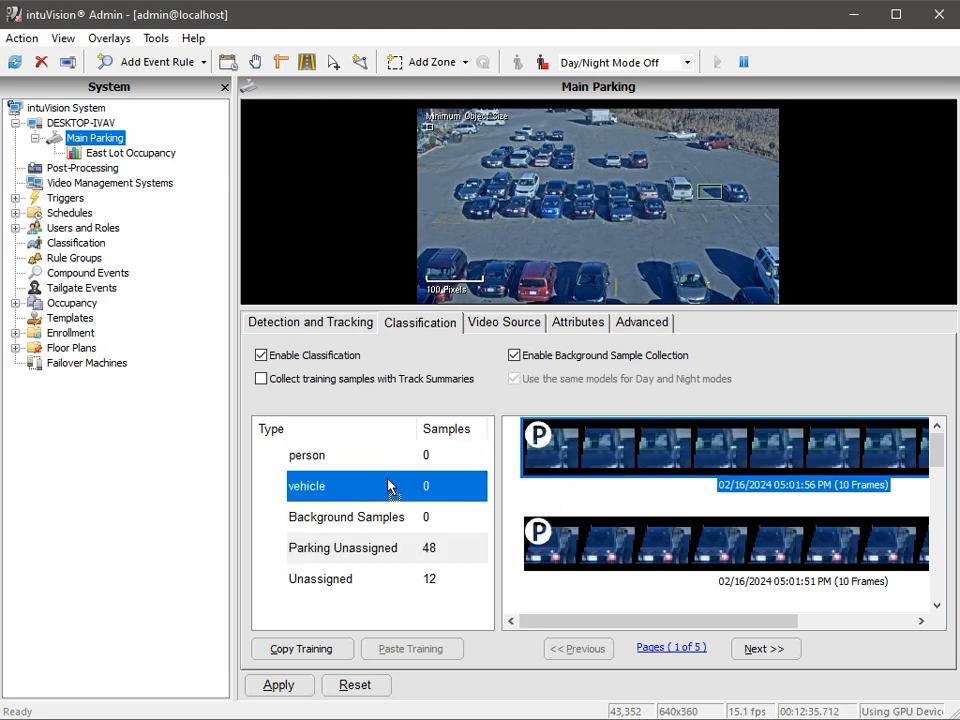
pyautogui.moveTo(388, 480); pyautogui.dragTo(388, 480)
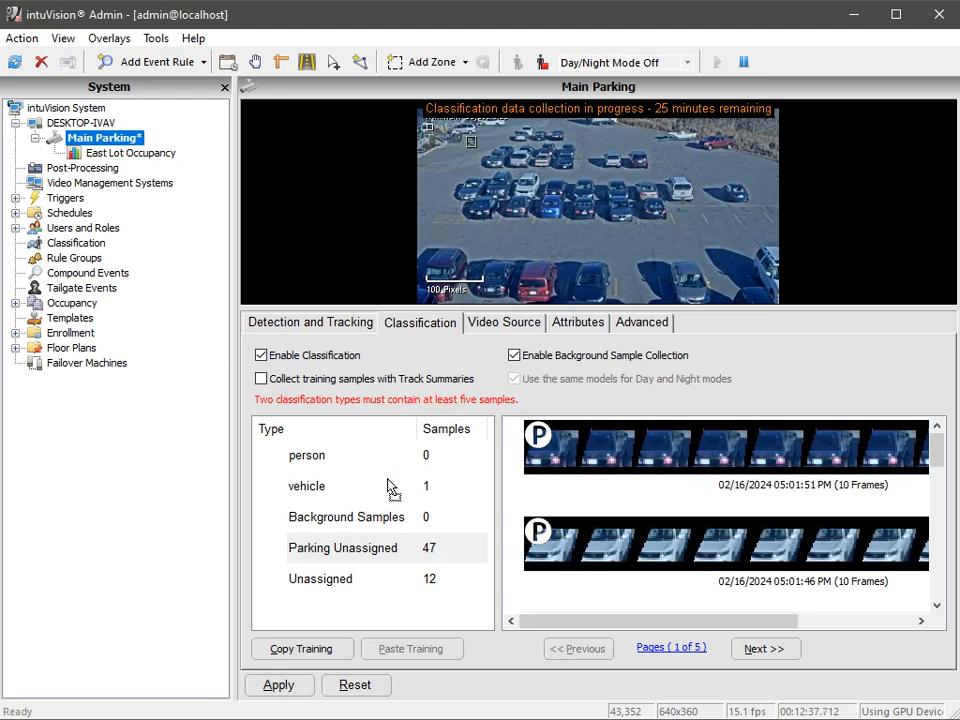
pyautogui.moveTo(636, 462); pyautogui.dragTo(392, 501)
# File the 05:00:55, 05:00:50 and 05:00:15 PM empty-spot samples as Background Samples
pyautogui.scroll(-5, 748, 529)
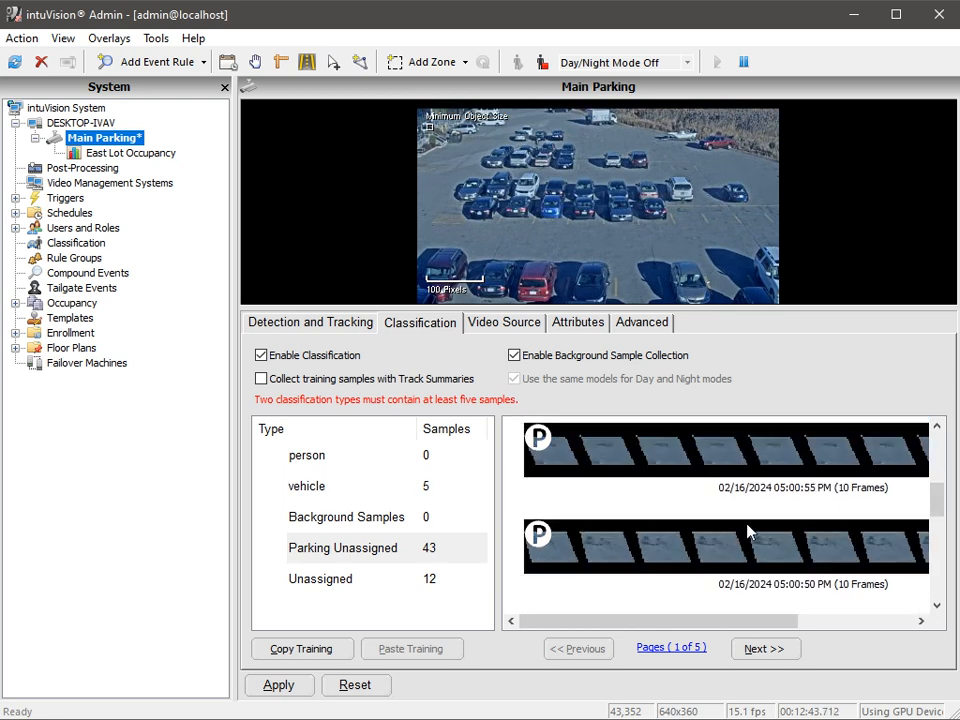
pyautogui.click(662, 470)
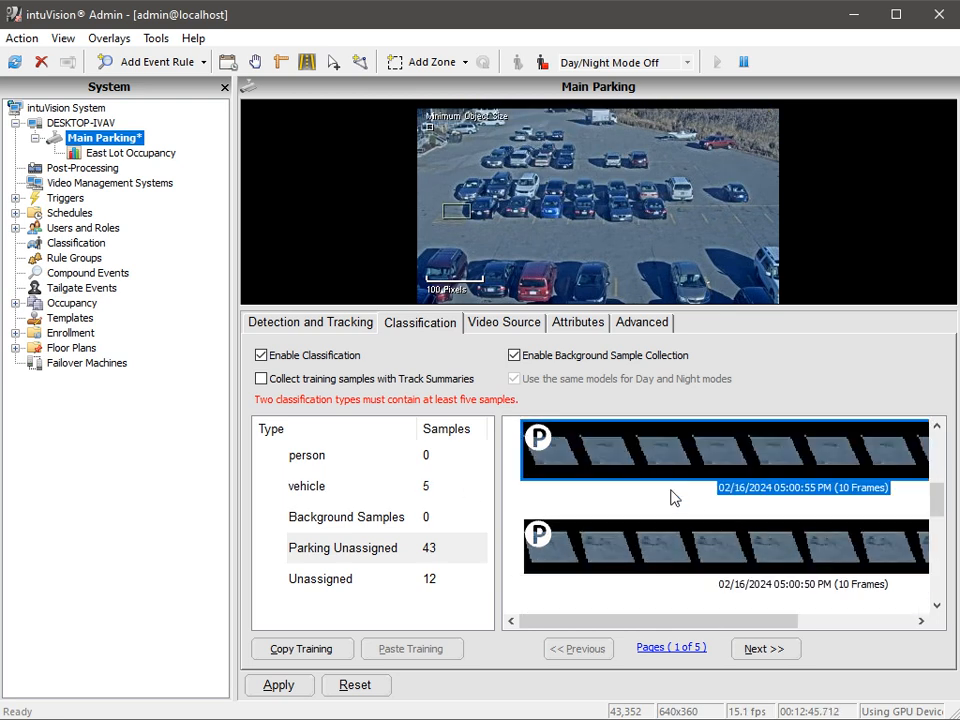
pyautogui.moveTo(608, 467); pyautogui.dragTo(407, 516)
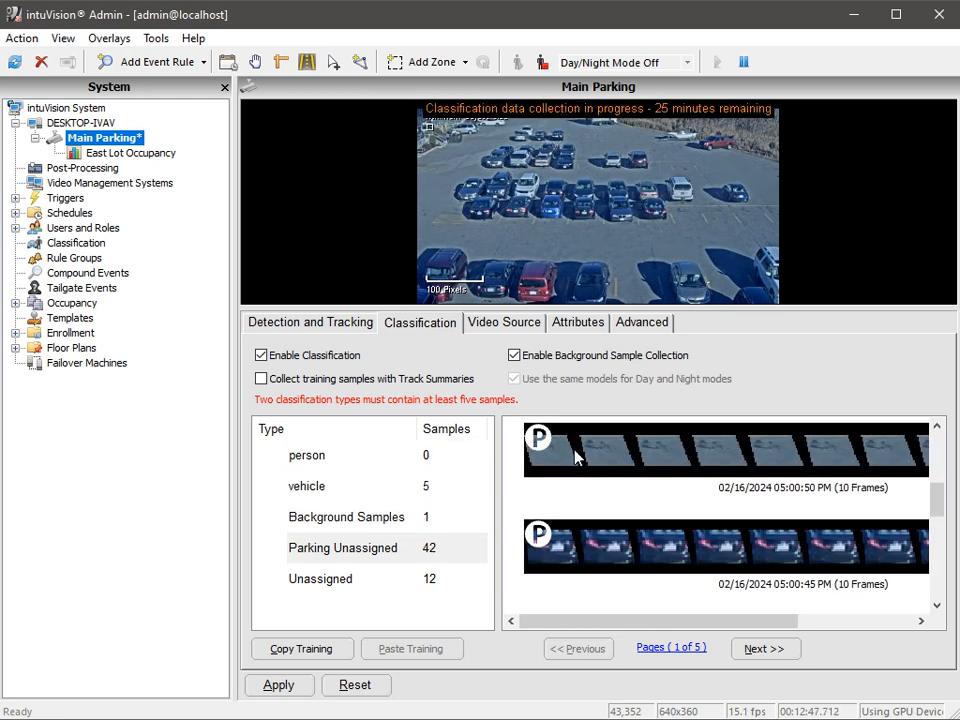
pyautogui.moveTo(574, 454); pyautogui.dragTo(396, 514)
pyautogui.scroll(-5, 705, 512)
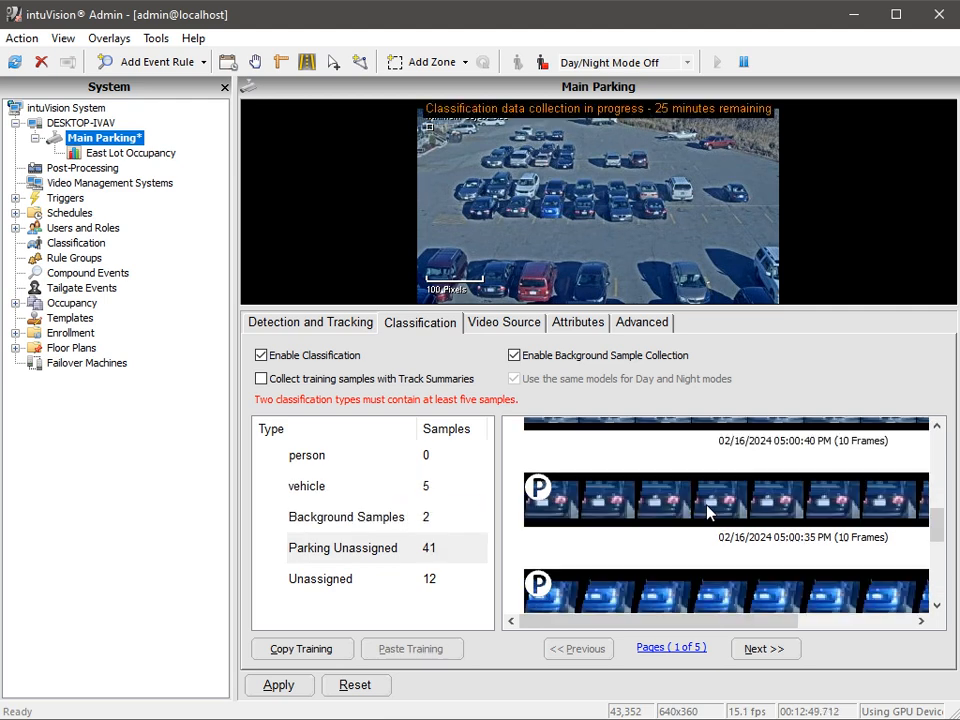
pyautogui.moveTo(649, 585); pyautogui.dragTo(420, 527)
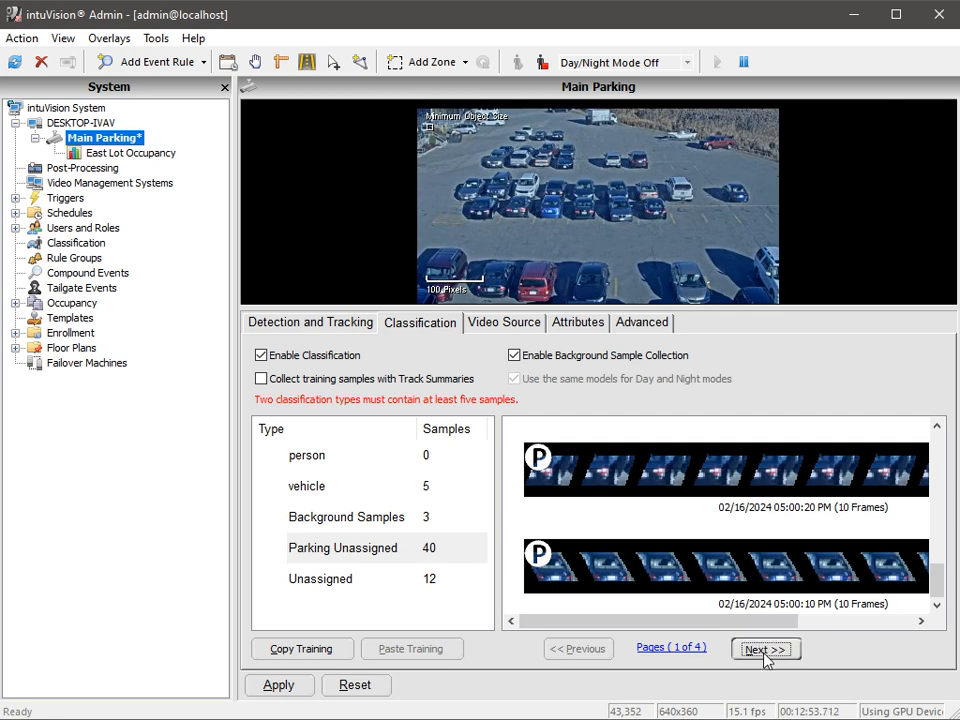
# On the next page, file two empty-spot samples as background and three car samples as vehicle
pyautogui.click(750, 647)
pyautogui.moveTo(705, 510); pyautogui.dragTo(437, 523)
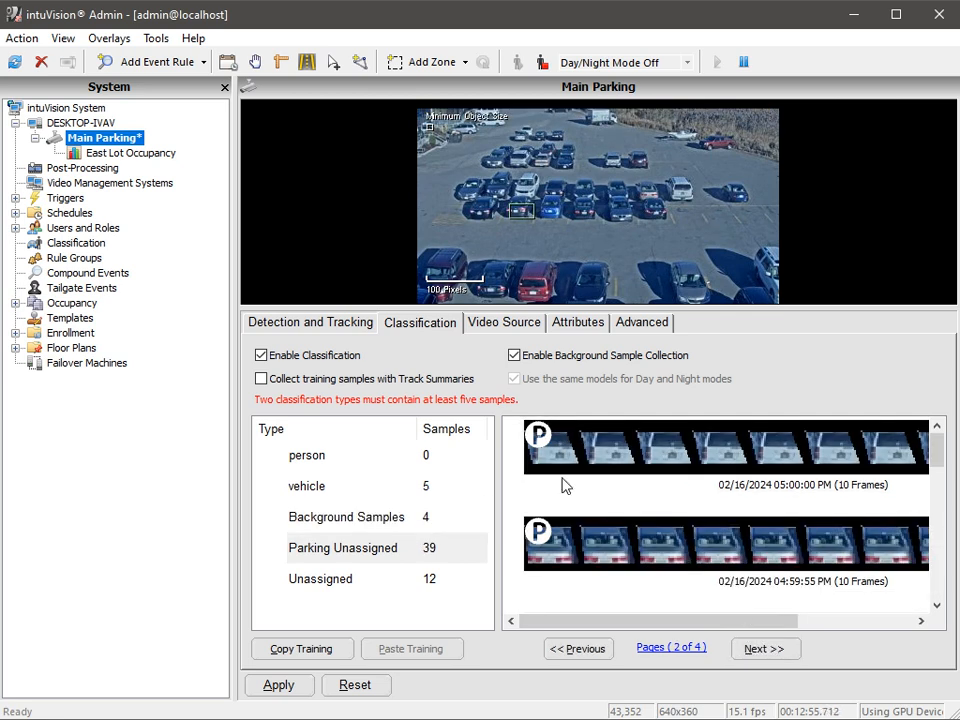
pyautogui.moveTo(566, 484); pyautogui.dragTo(422, 491)
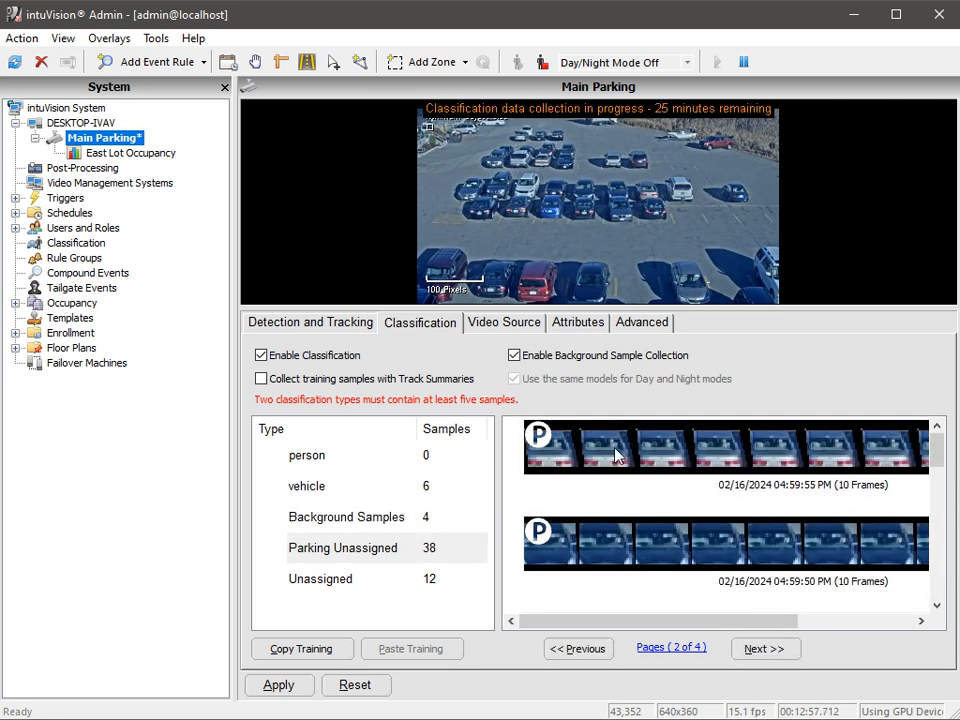
pyautogui.moveTo(617, 455); pyautogui.dragTo(447, 490)
pyautogui.moveTo(531, 480); pyautogui.dragTo(430, 490)
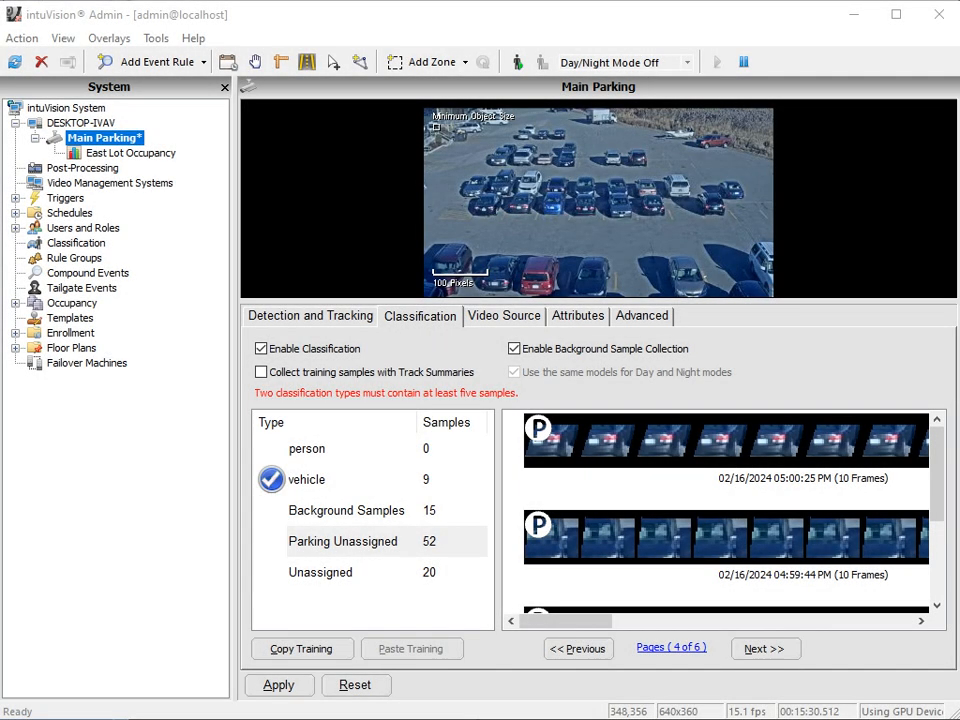
# Train the vehicle classifier, then reopen East Lot Occupancy with an enlarged video panel
pyautogui.click(279, 686)
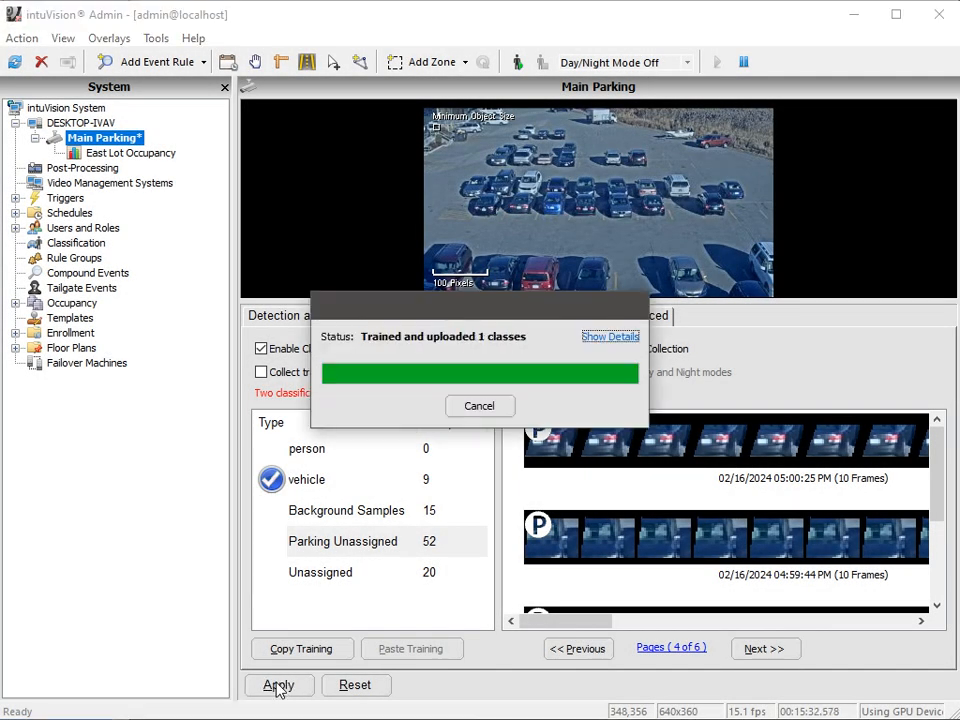
pyautogui.click(480, 407)
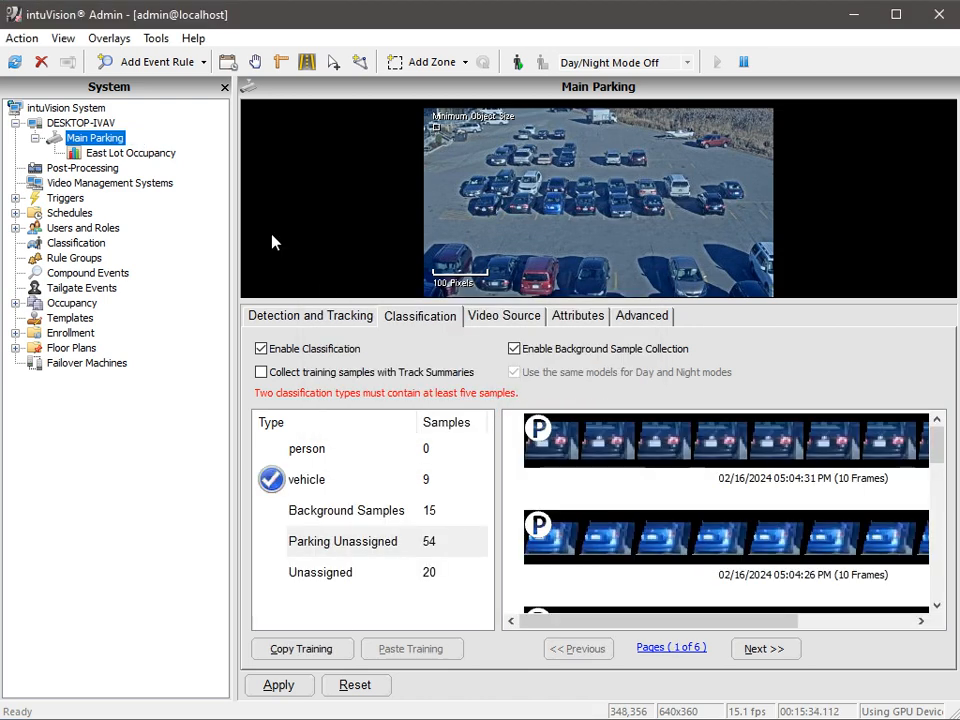
pyautogui.click(141, 153)
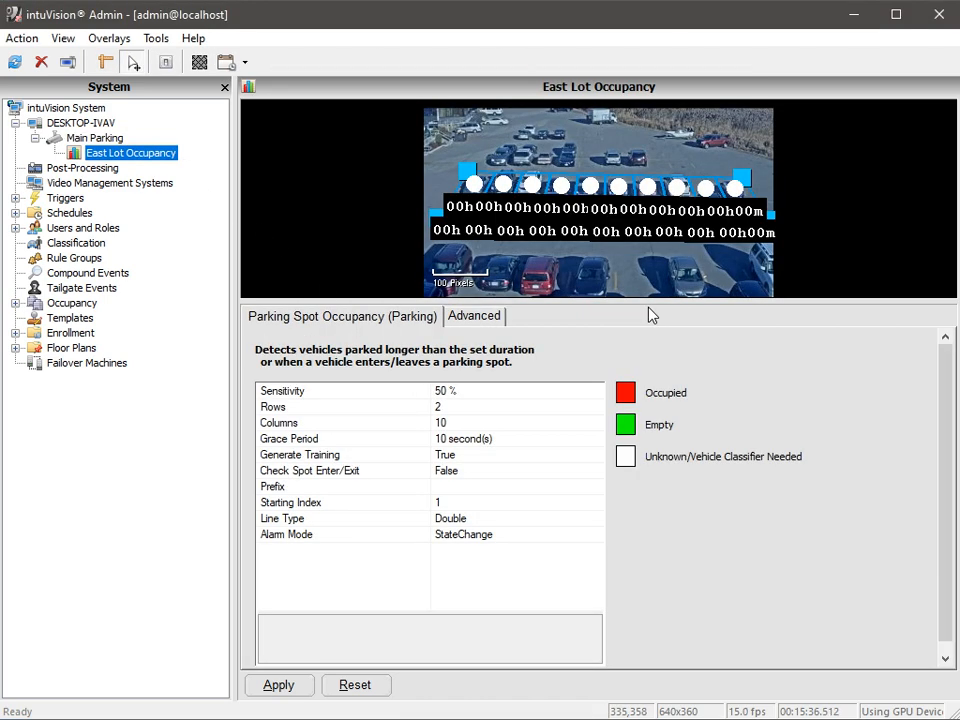
pyautogui.moveTo(650, 305); pyautogui.dragTo(658, 514)
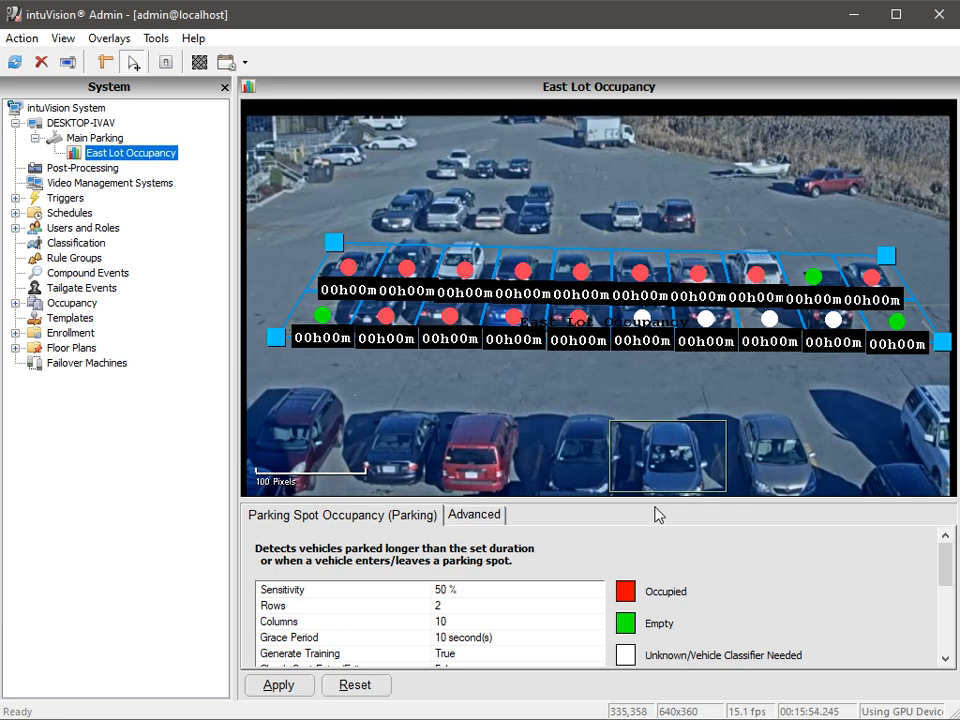